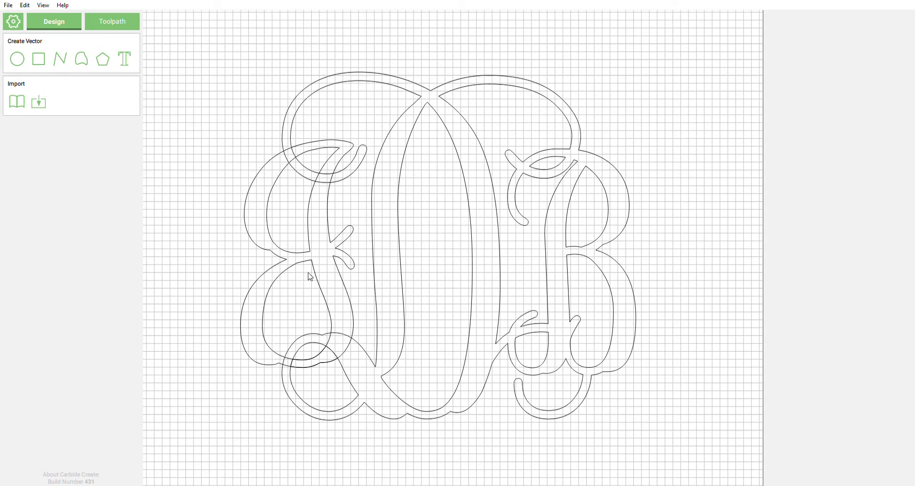
Step: Boolean-union the E's outer swash, inner swash contour and large top loop into one outline
scroll(324, 127, "up", 5)
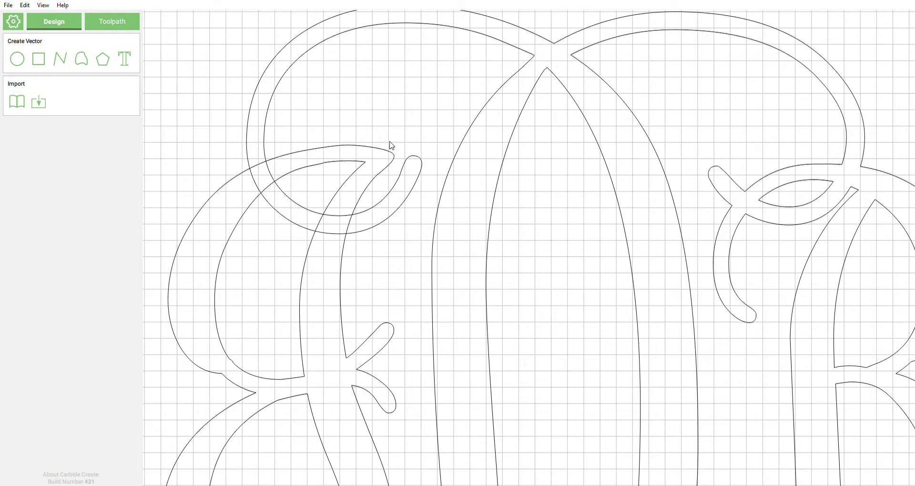
left_click(389, 151)
left_click(364, 163, "shift")
left_click(379, 205, "shift")
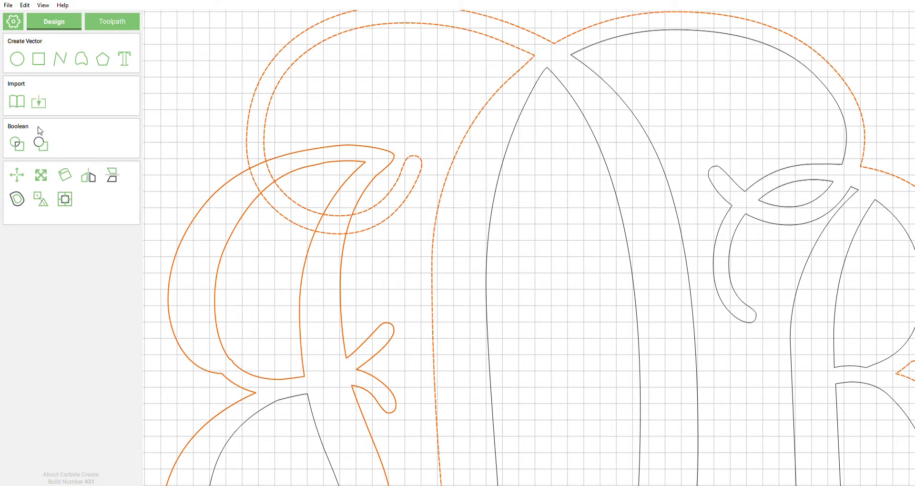
left_click(19, 146)
left_click(402, 274)
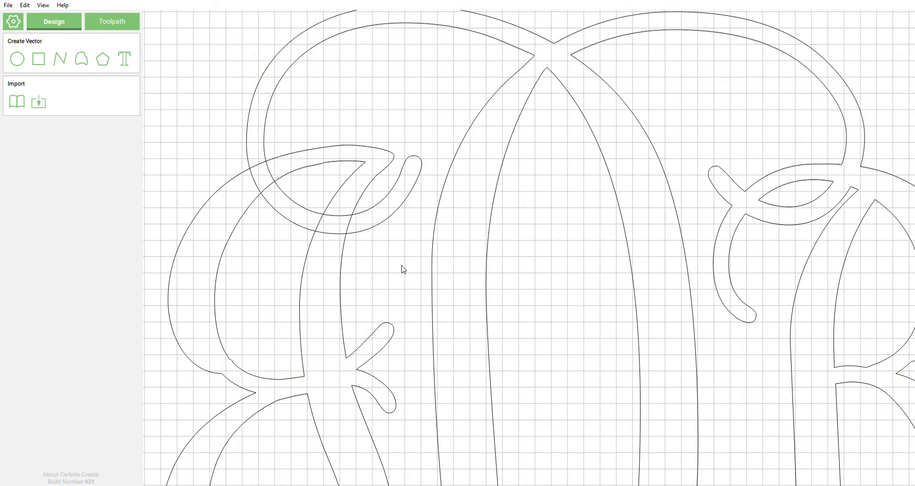
Step: Drag the leaf-shaped inner swash contour until its top tip snaps to the neighbouring curve's midpoint
left_click(359, 162)
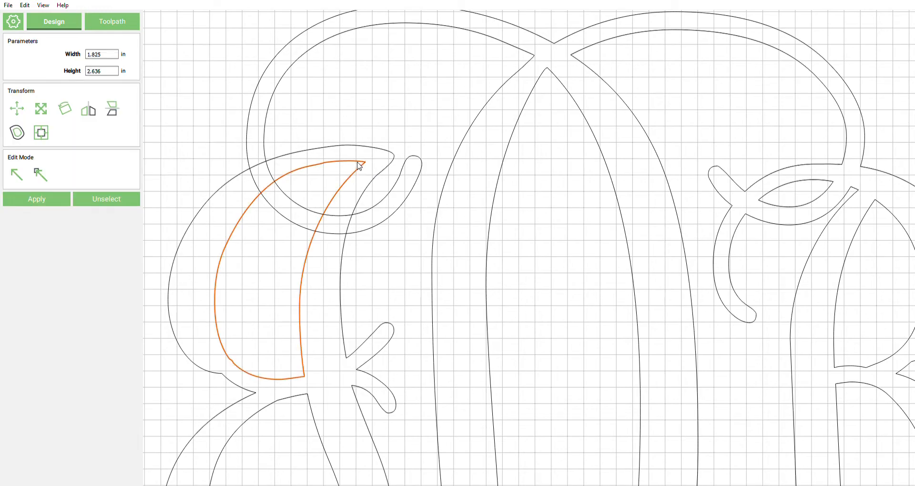
left_click(358, 151)
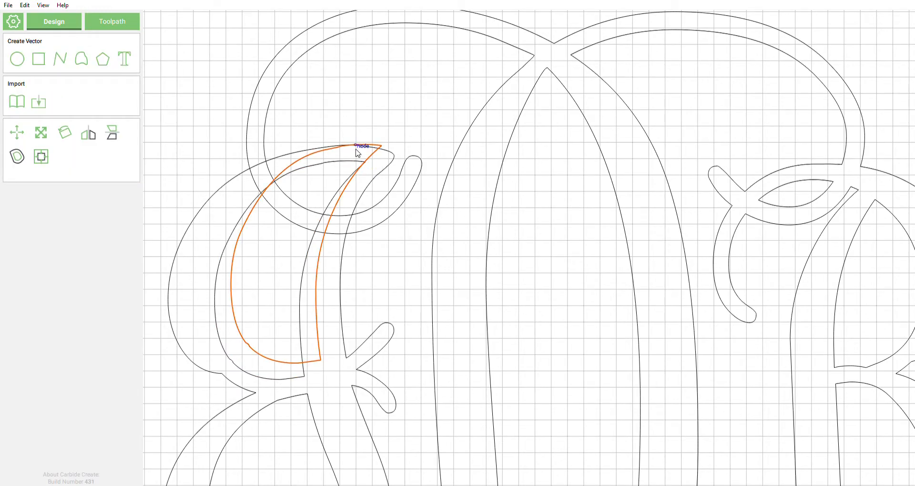
scroll(356, 152, "up", 4)
left_click_drag(368, 185, 358, 185)
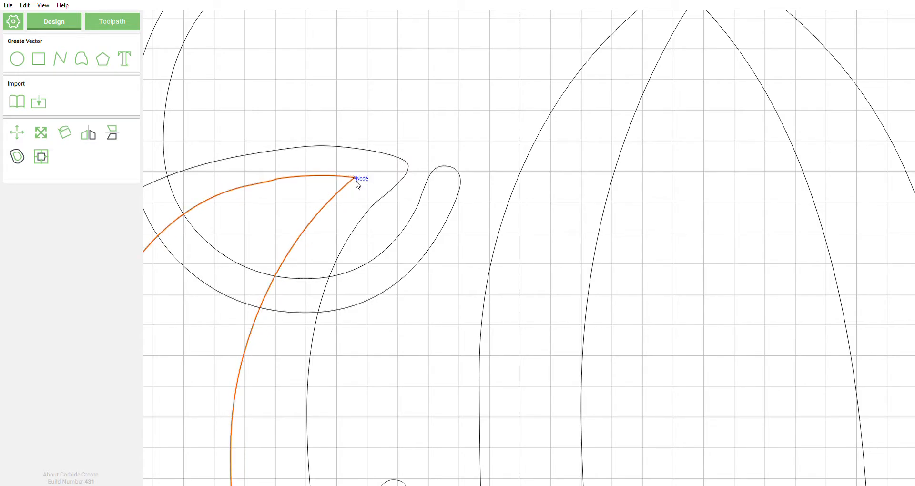
scroll(486, 198, "down", 3)
scroll(353, 269, "up", 2)
scroll(351, 265, "up", 1)
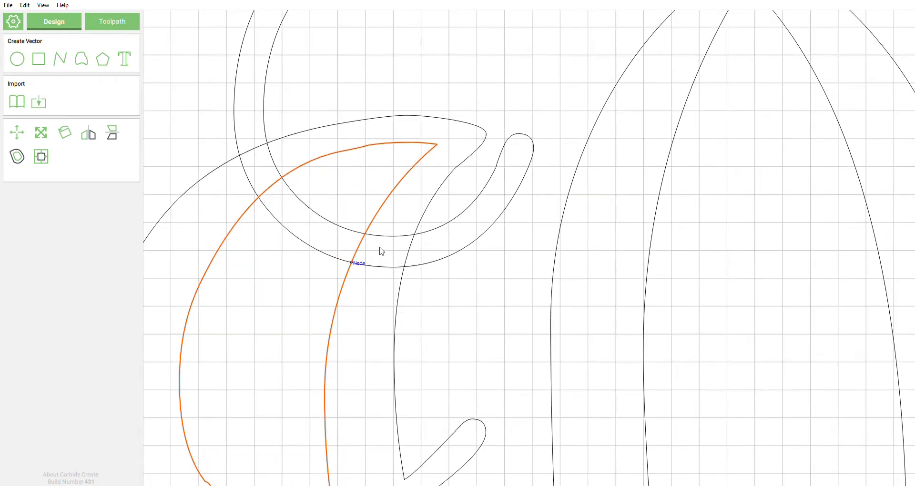
middle_click_drag(502, 340, 523, 362)
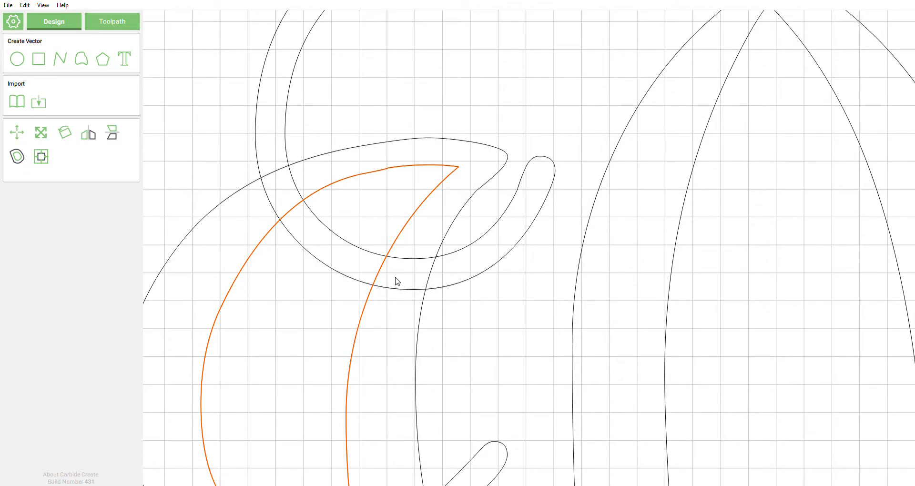
left_click(407, 99)
left_click(287, 127)
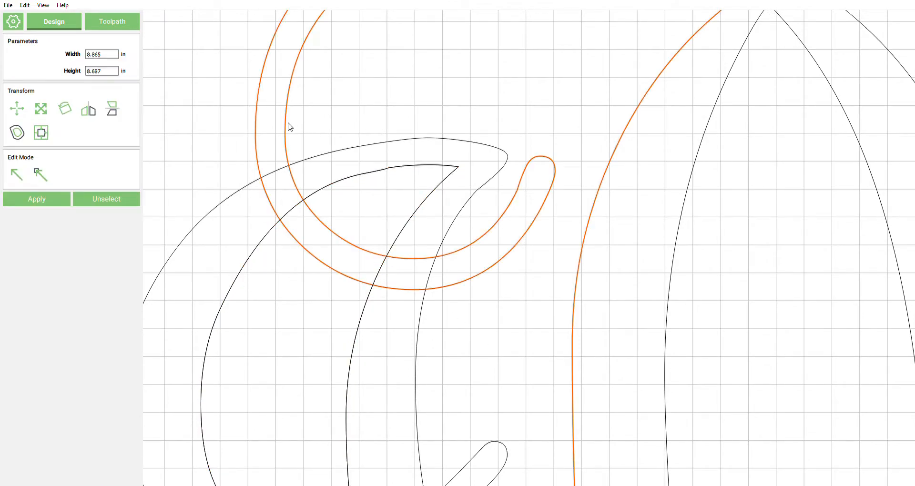
left_click(363, 174, "shift")
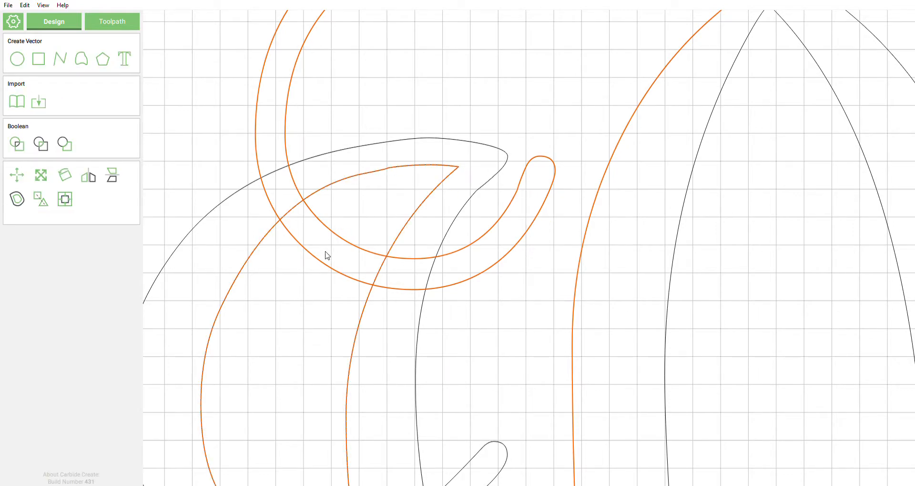
left_click(472, 142, "shift")
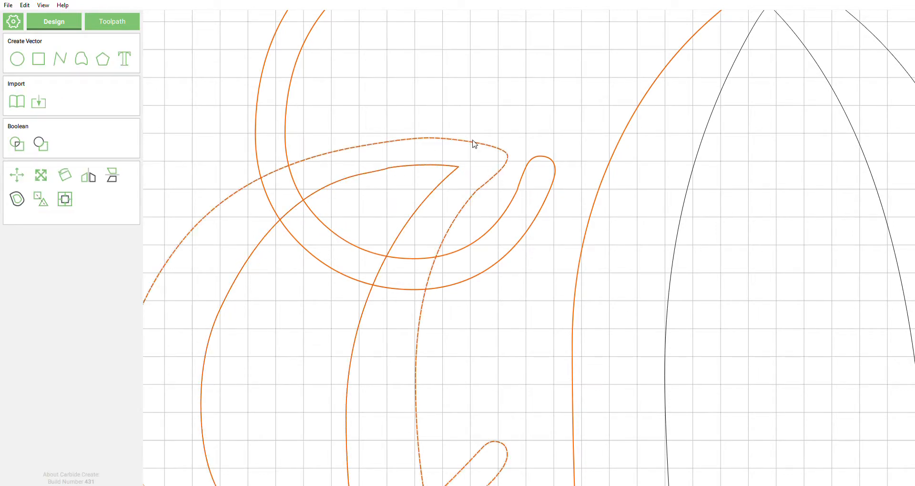
left_click(260, 100, "shift")
left_click(260, 100, "shift")
left_click(19, 145)
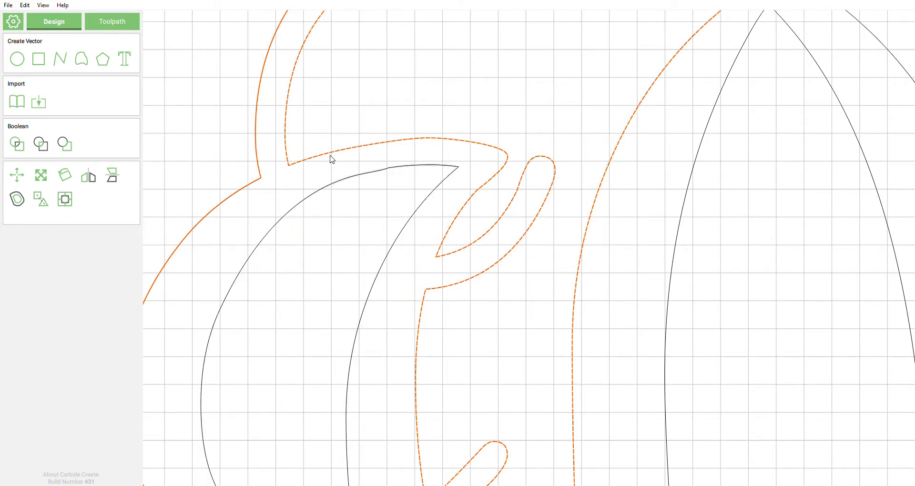
scroll(343, 140, "down", 1)
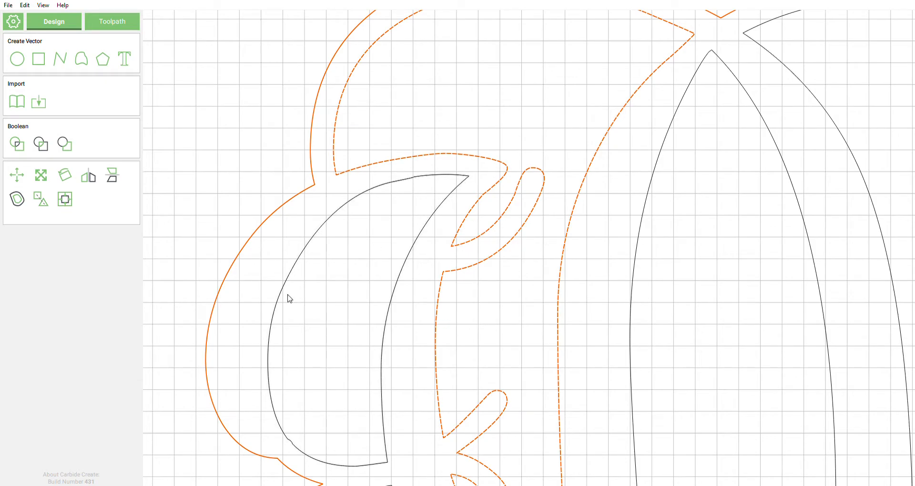
scroll(435, 185, "down", 5)
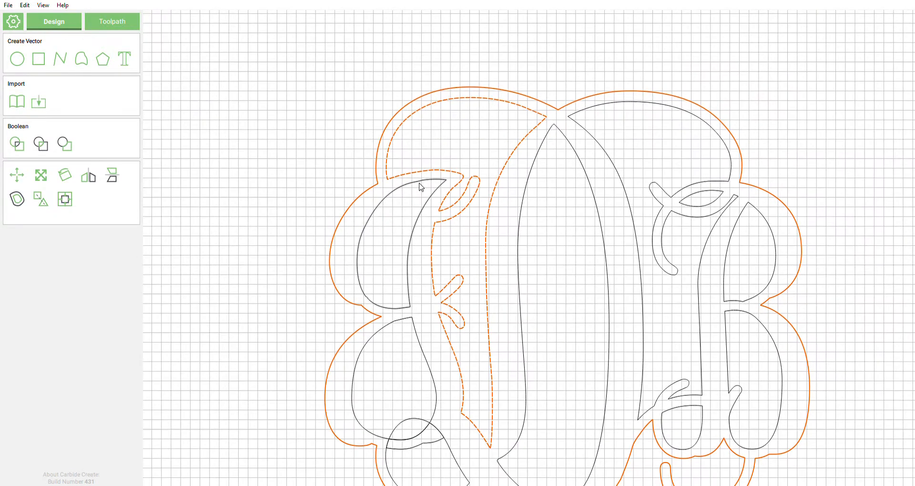
scroll(411, 212, "up", 5)
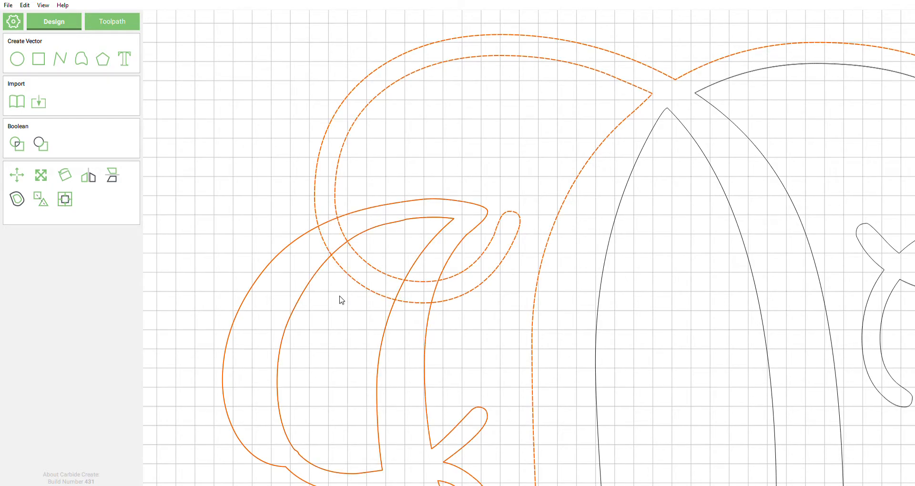
left_click(397, 354)
Step: Start a polygon with corners at the lower and upper crossing points of the strokes
scroll(251, 231, "up", 6)
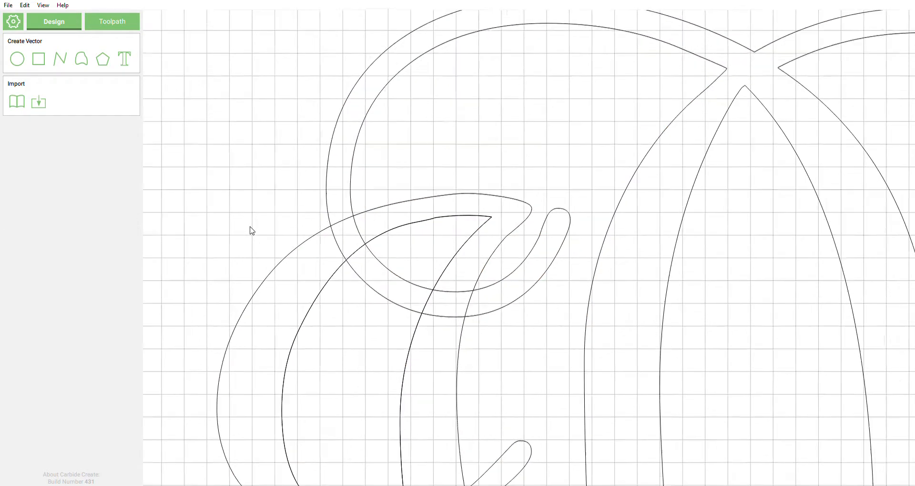
middle_click_drag(415, 379, 237, 315)
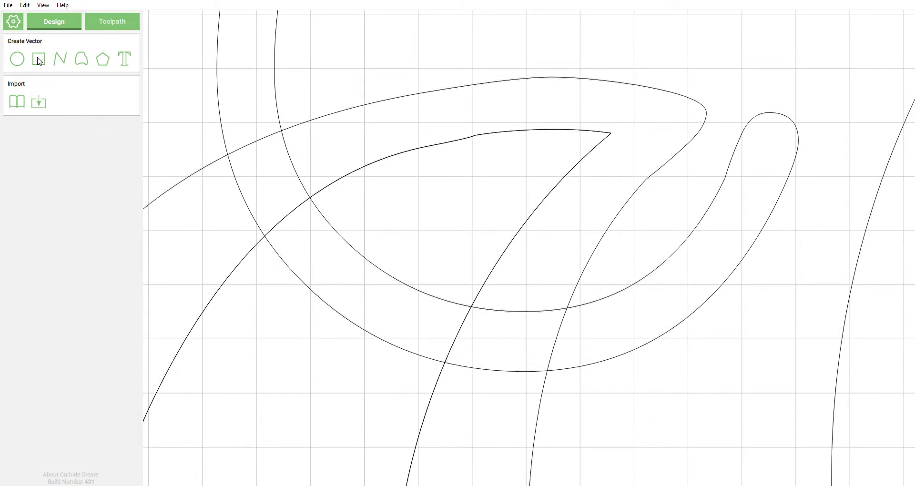
left_click(53, 61)
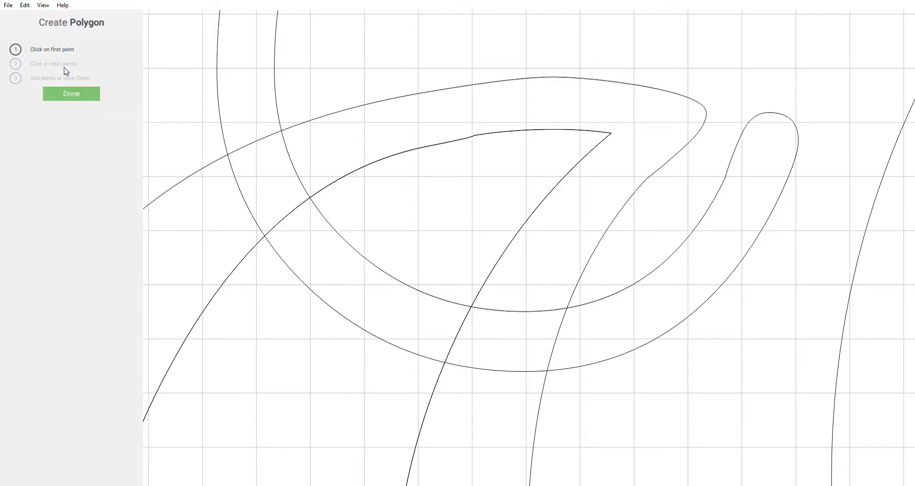
scroll(447, 364, "up", 4)
left_click(445, 363)
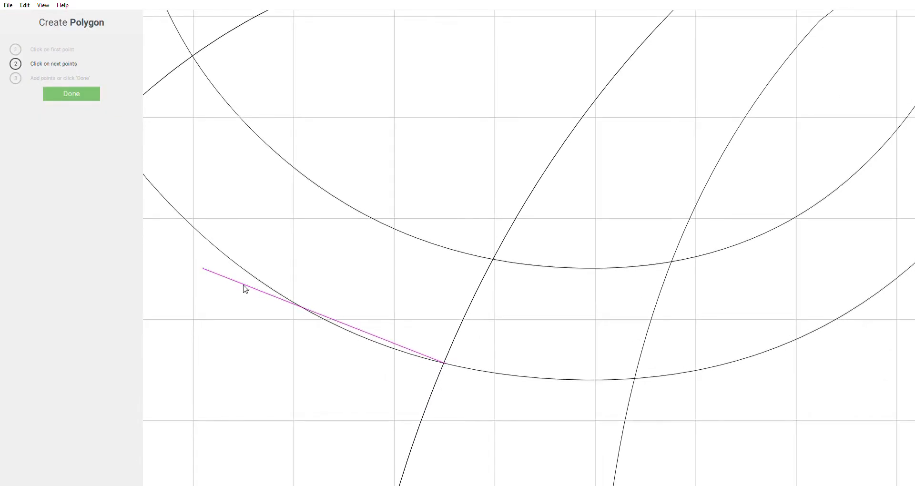
left_click(498, 261)
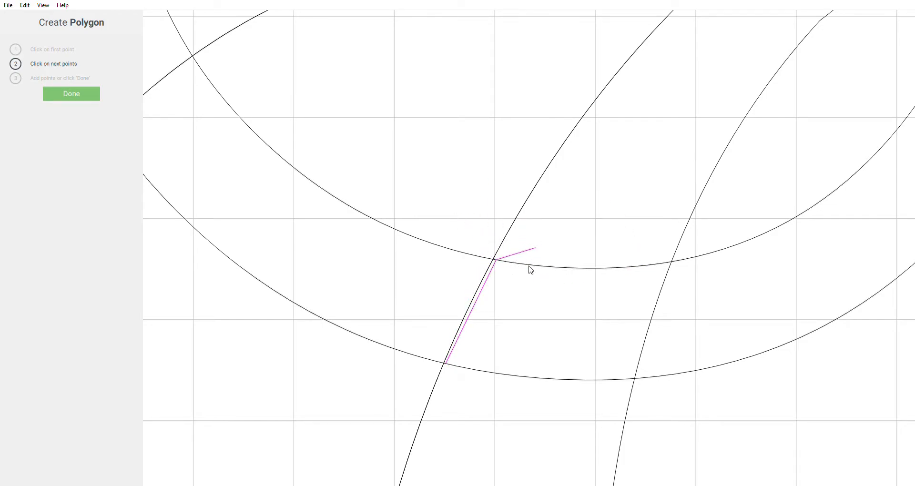
Step: Add the upper-left and left intersection corners, finish at the bottom intersection, and show its nodes
scroll(612, 323, "down", 3)
scroll(388, 184, "up", 3)
left_click(390, 184)
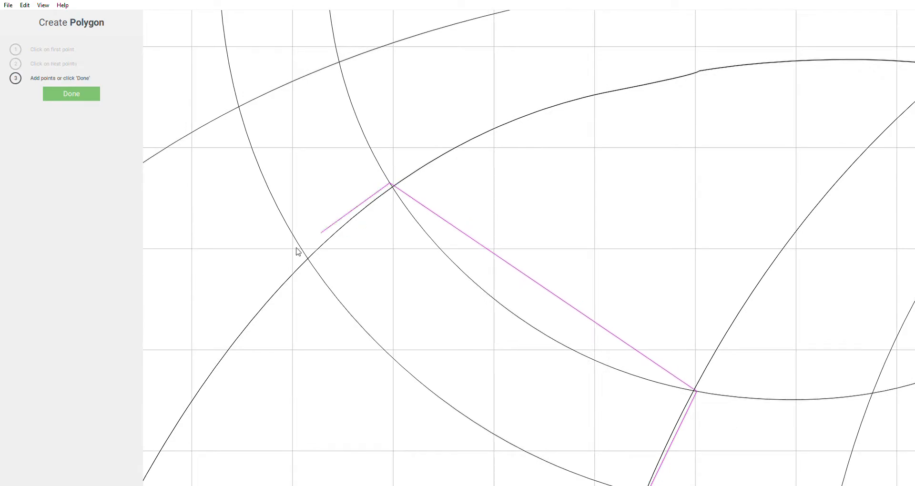
left_click(305, 256)
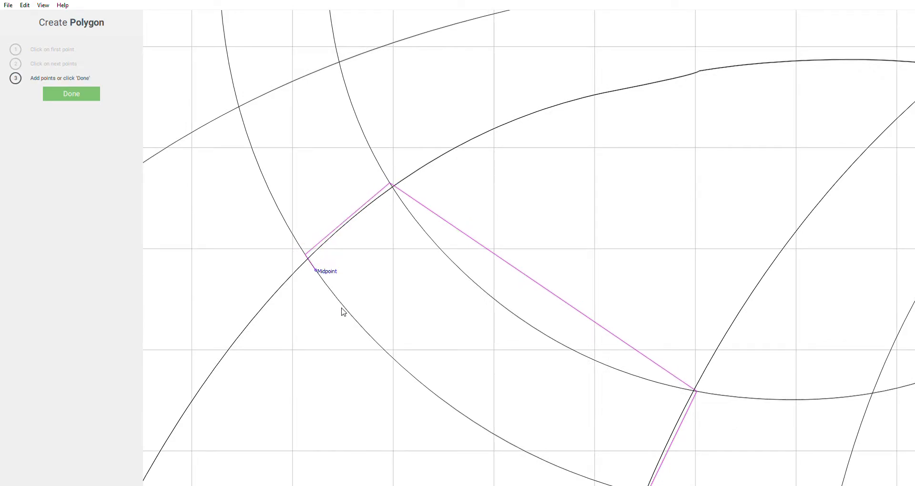
scroll(377, 351, "down", 2)
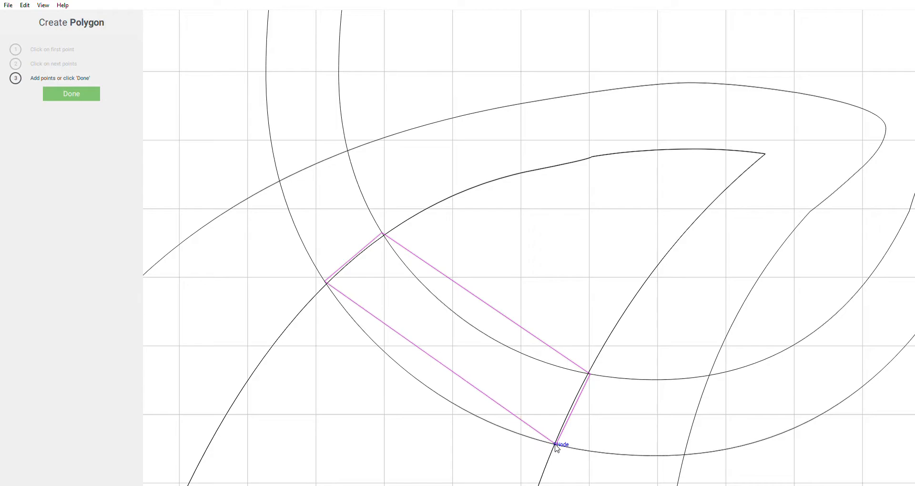
double_click(555, 445)
left_click(39, 173)
scroll(491, 310, "up", 2)
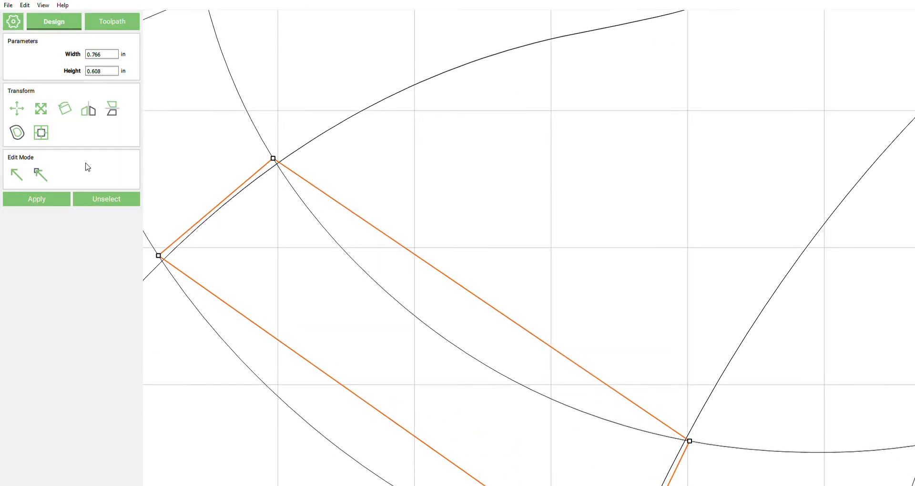
Step: Put the bridge polygon into node editing and bend its upper edge along the arc
left_click_drag(396, 331, 342, 310)
left_click(442, 283)
left_click(41, 174)
left_click(503, 300)
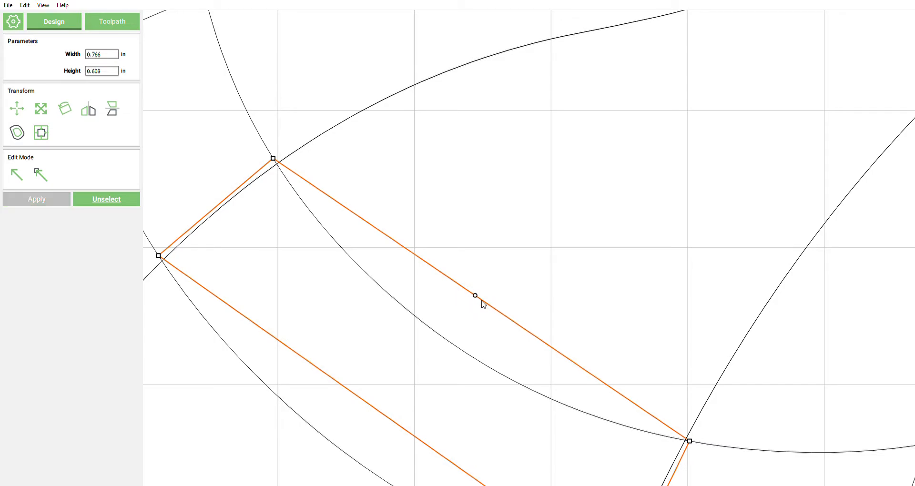
left_click_drag(477, 302, 448, 348)
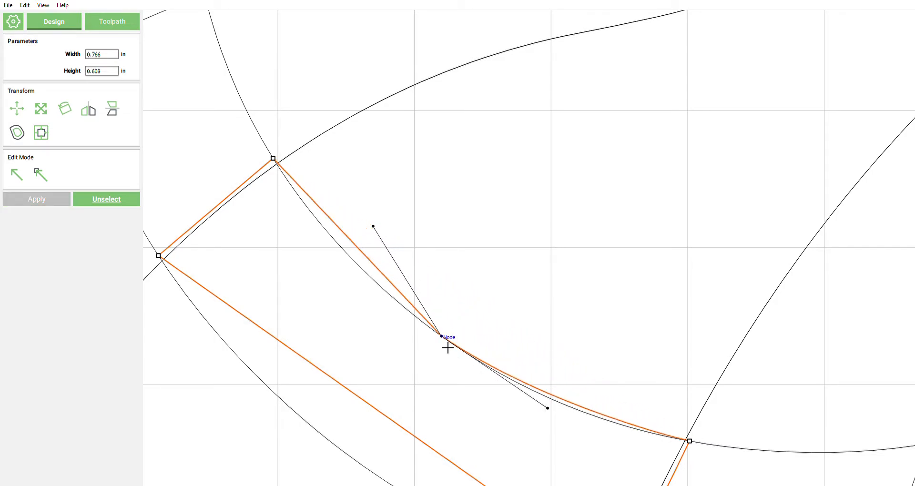
left_click(567, 404)
left_click(570, 408)
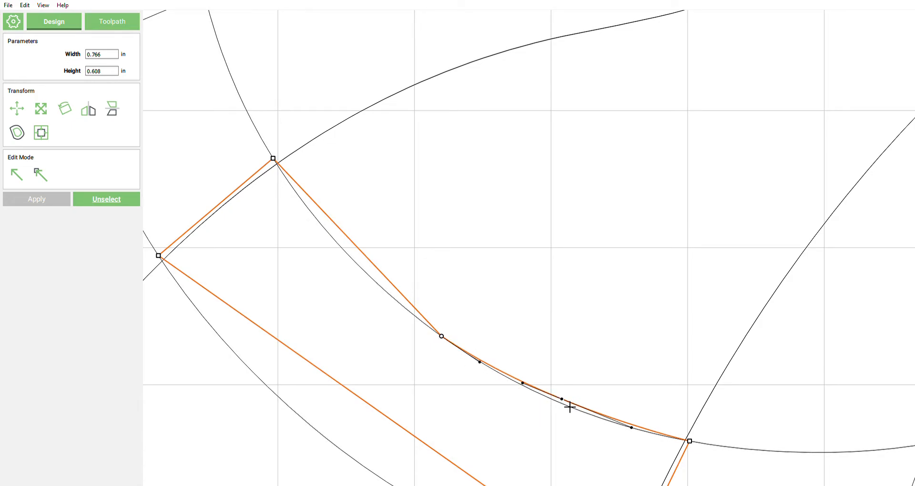
Step: Add more nodes on the upper edge and nudge them onto the black arc
left_click(360, 249)
left_click(359, 250)
left_click_drag(359, 251, 350, 253)
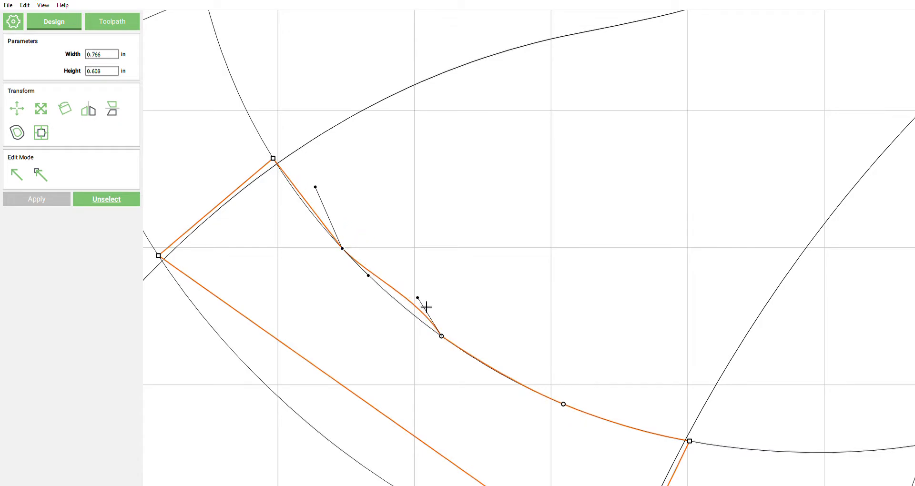
left_click_drag(427, 306, 417, 314)
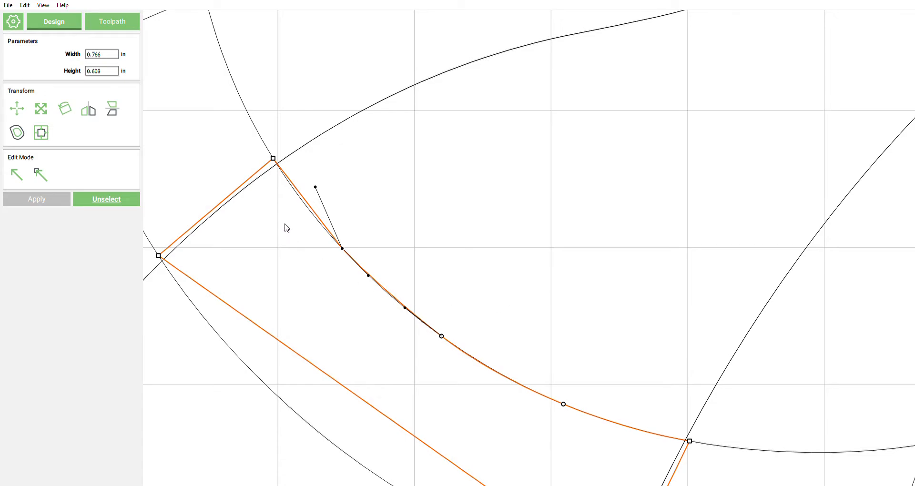
scroll(295, 224, "up", 2)
key("i")
left_click_drag(330, 209, 317, 220)
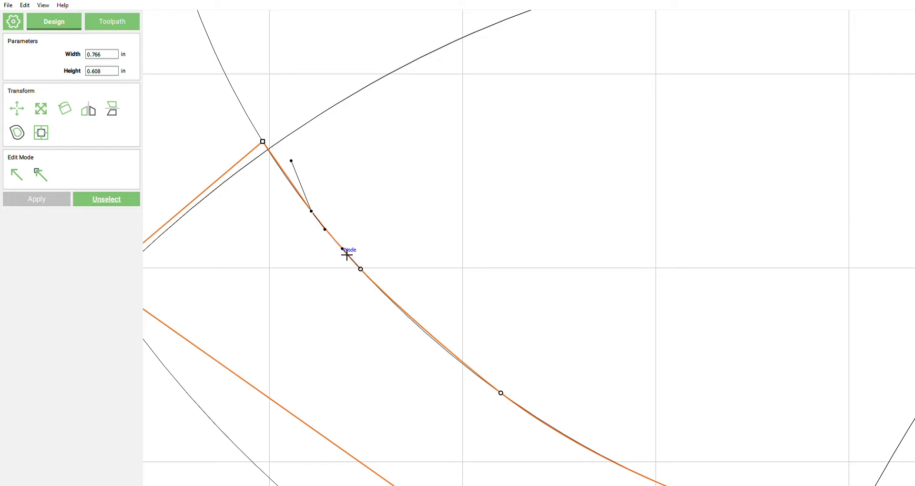
scroll(344, 208, "down", 5)
scroll(338, 319, "up", 2)
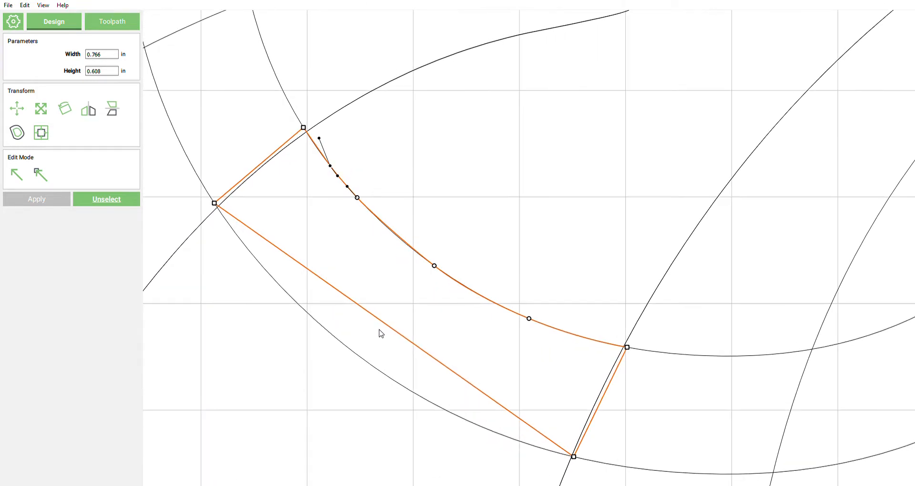
Step: Add two nodes on the straight lower edge and pull them down onto the arc
double_click(401, 337)
left_click_drag(401, 337, 373, 368)
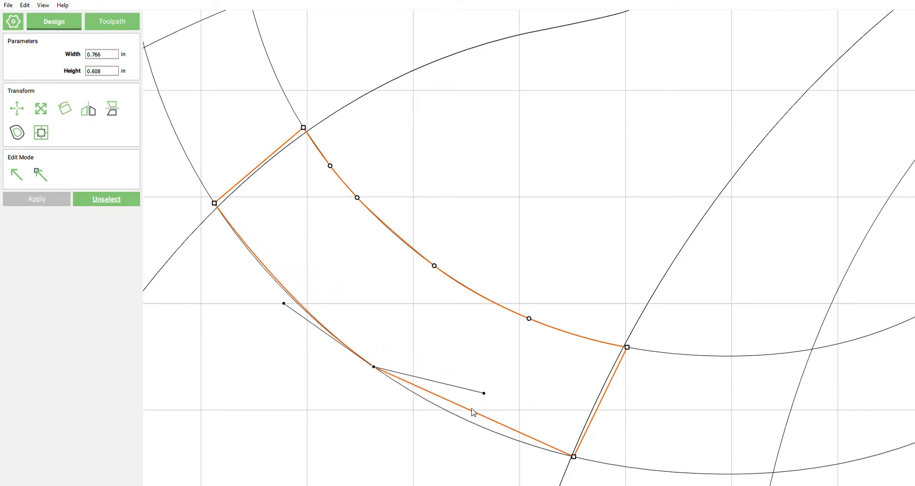
double_click(486, 418)
left_click_drag(473, 405, 472, 427)
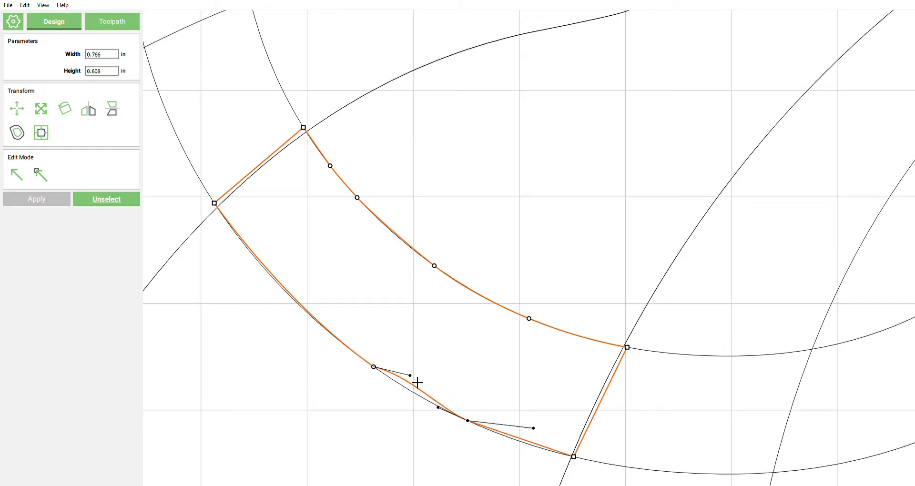
left_click_drag(409, 375, 406, 387)
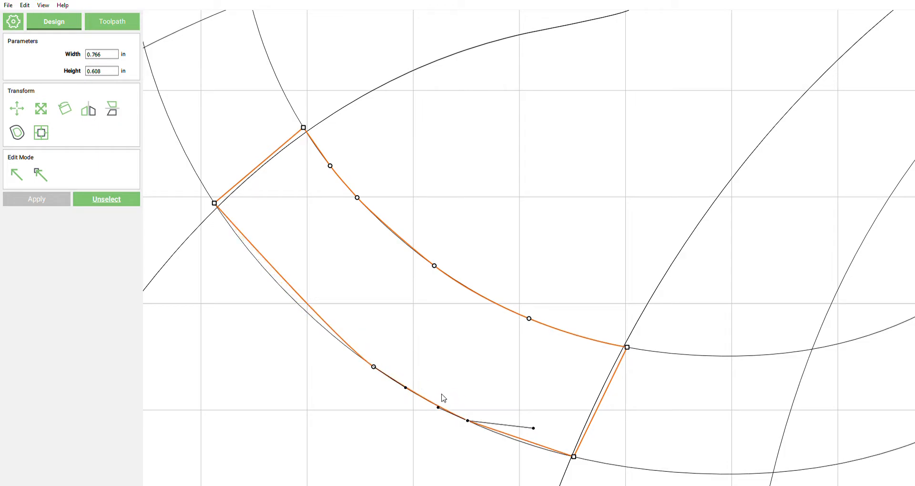
Step: Try bending a lower-edge segment with its Bezier handle, then undo the unwanted S-shaped bend
left_click(532, 433)
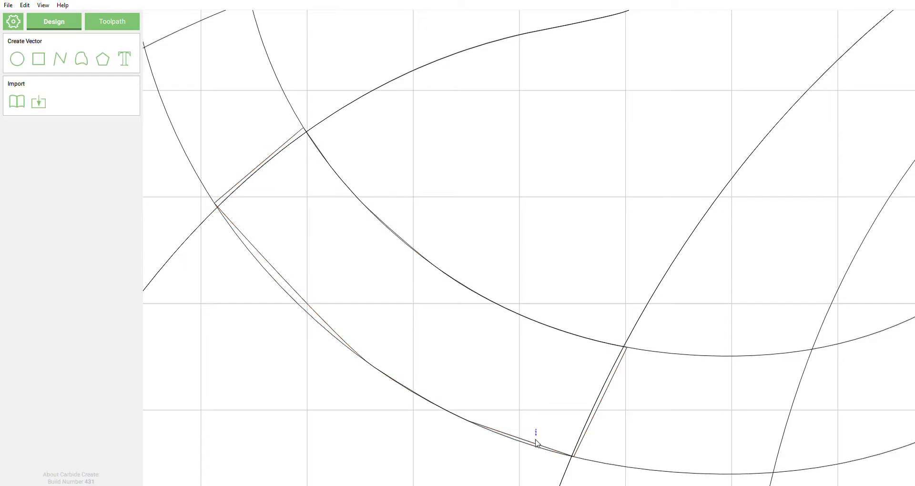
left_click(294, 298)
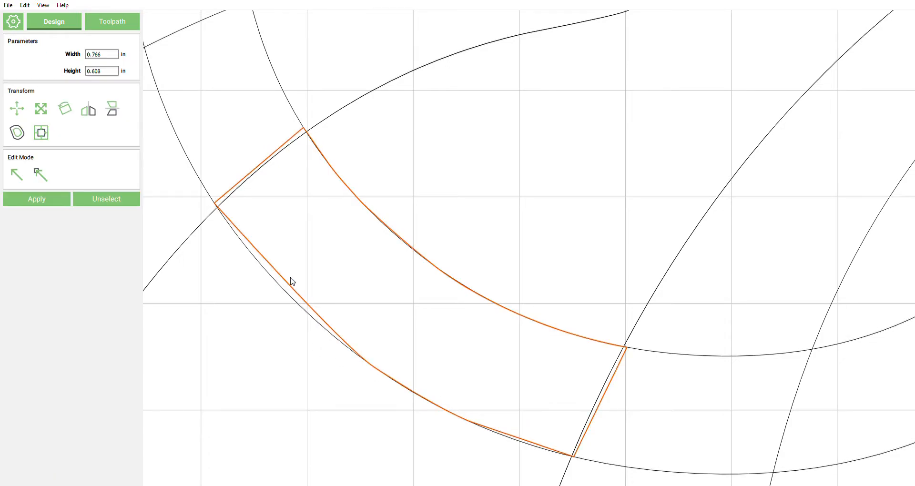
left_click(36, 177)
scroll(534, 455, "up", 2)
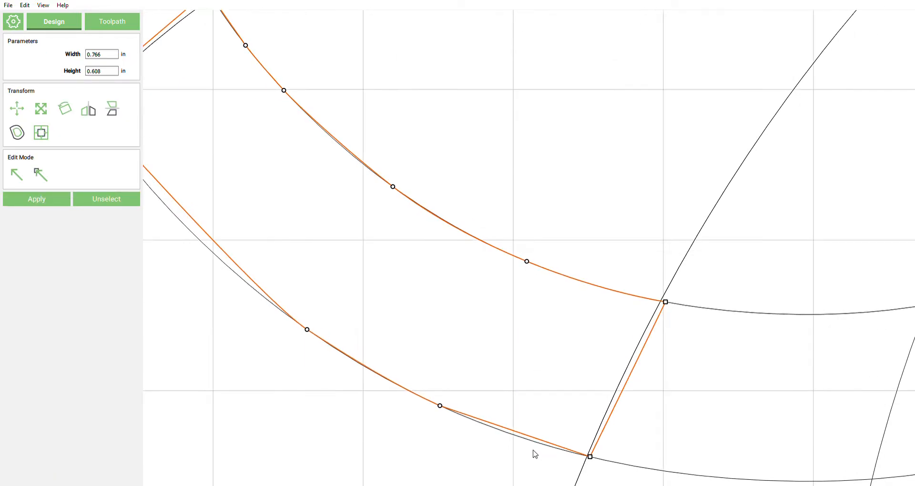
left_click(440, 406)
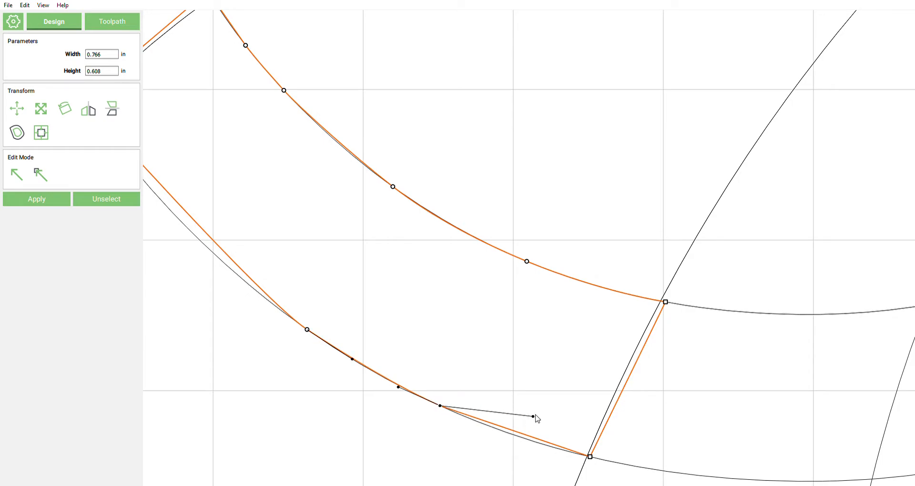
left_click_drag(539, 423, 554, 398)
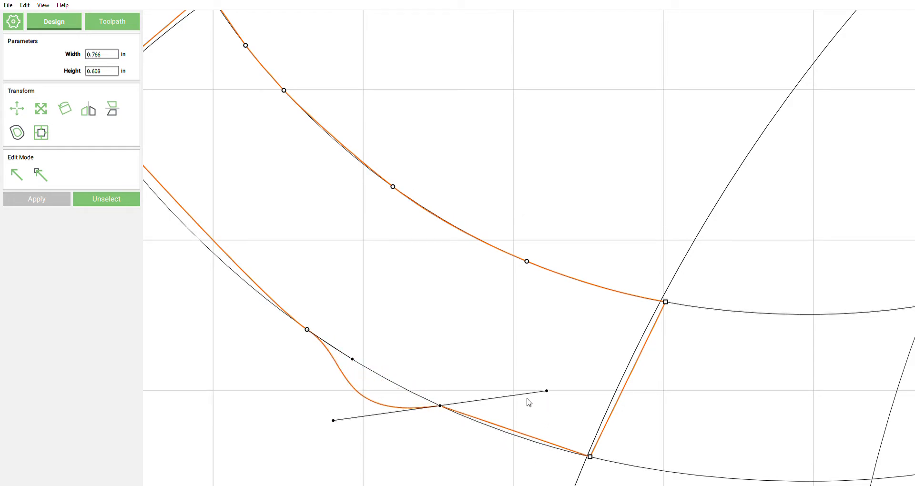
key("ctrl+z")
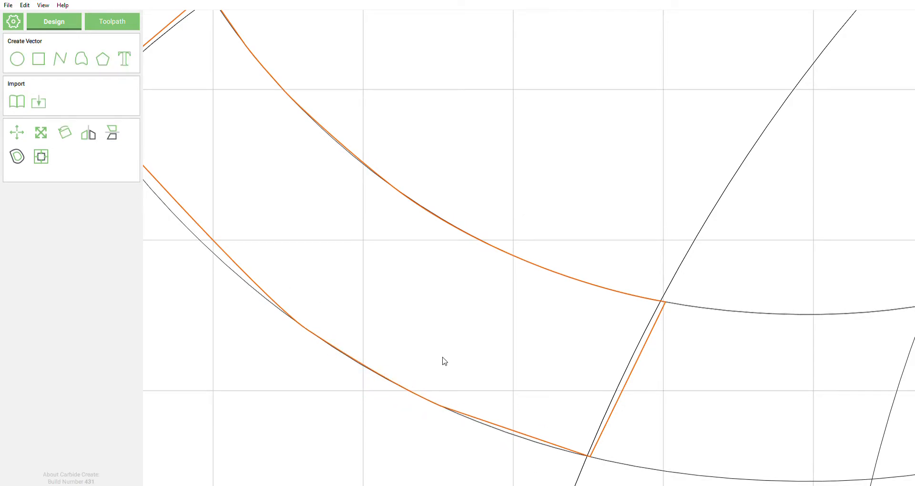
Step: Add a node near the lower edge's right end and align that segment with the arc
left_click(521, 432)
left_click(47, 170)
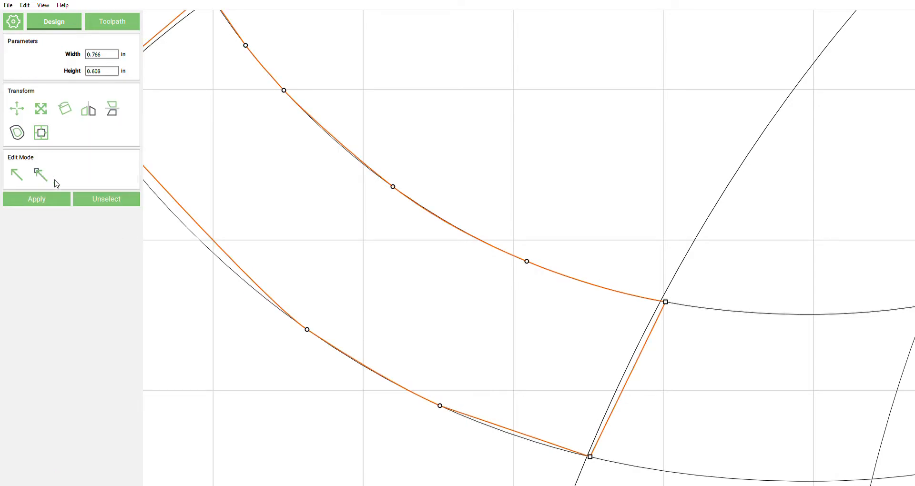
double_click(525, 436)
left_click_drag(526, 431, 529, 445)
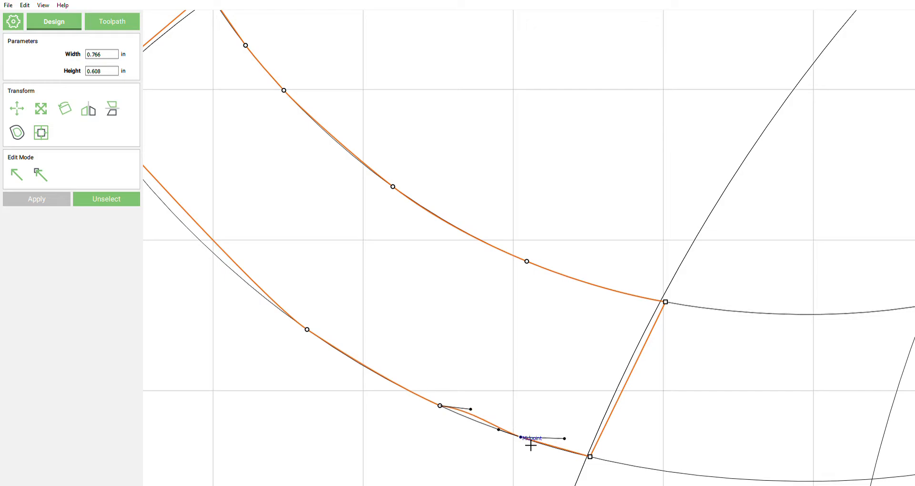
left_click_drag(470, 409, 473, 419)
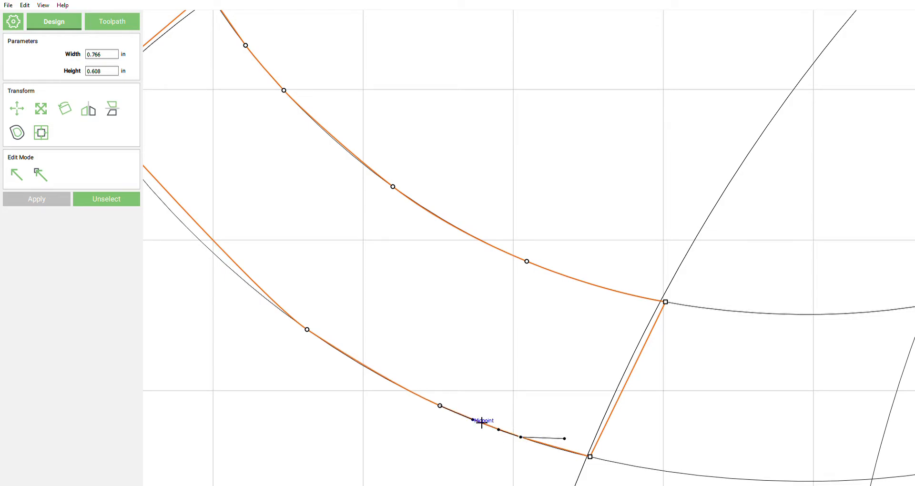
Step: Add a node on the lower edge's left part, bend it onto the arc, and deselect
scroll(471, 356, "down", 2)
scroll(586, 396, "down", 1)
scroll(303, 260, "up", 3)
double_click(310, 274)
left_click_drag(311, 274, 305, 285)
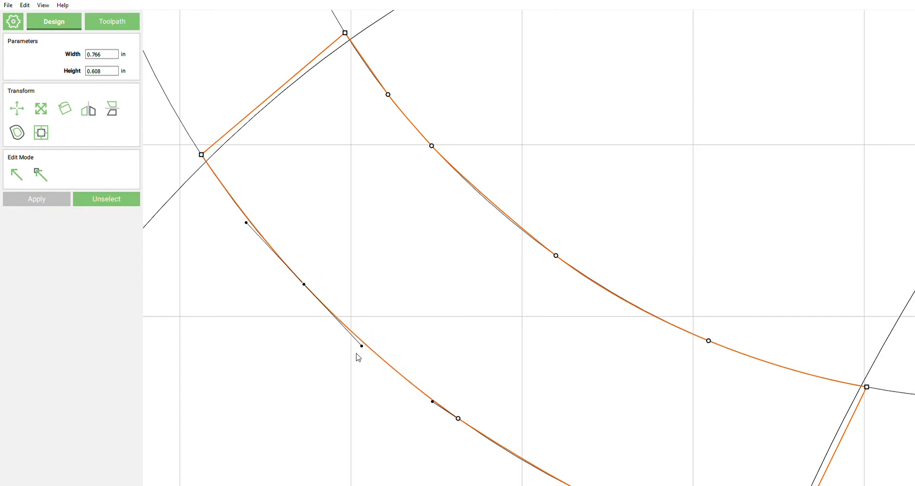
scroll(239, 246, "down", 3)
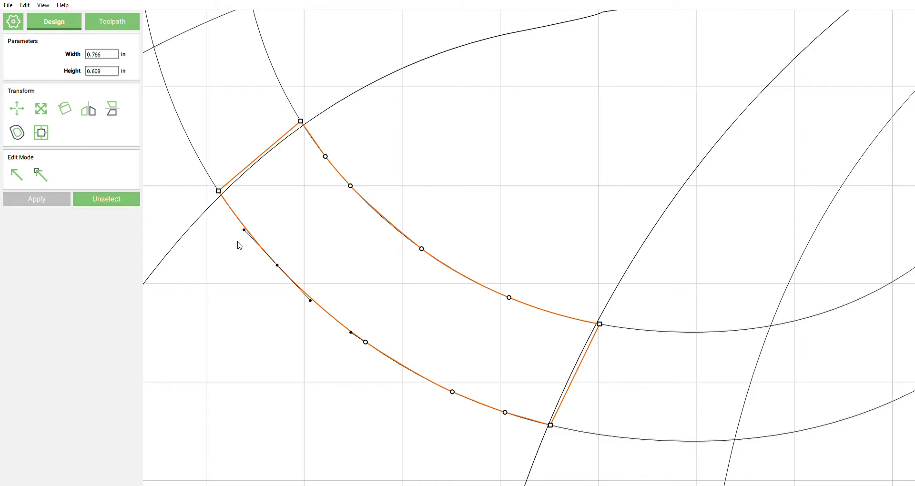
scroll(260, 235, "down", 1)
left_click_drag(292, 225, 320, 238)
middle_click_drag(317, 210, 342, 261)
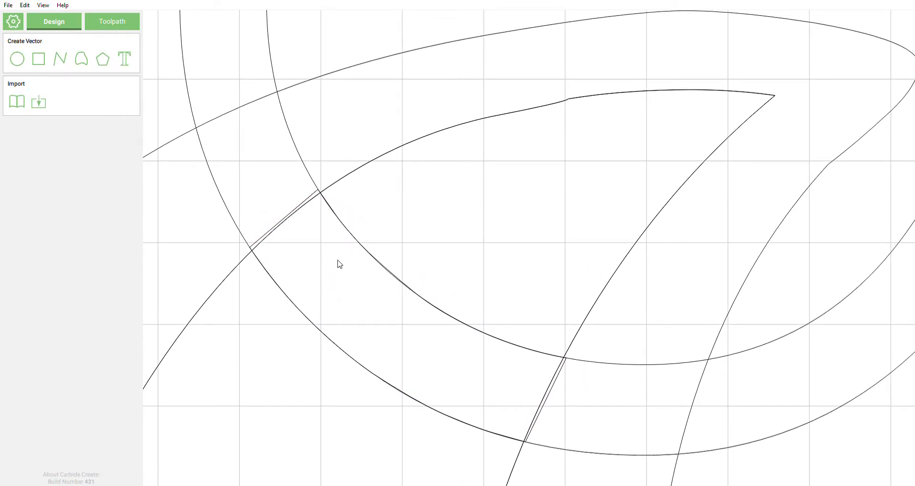
scroll(296, 255, "down", 3)
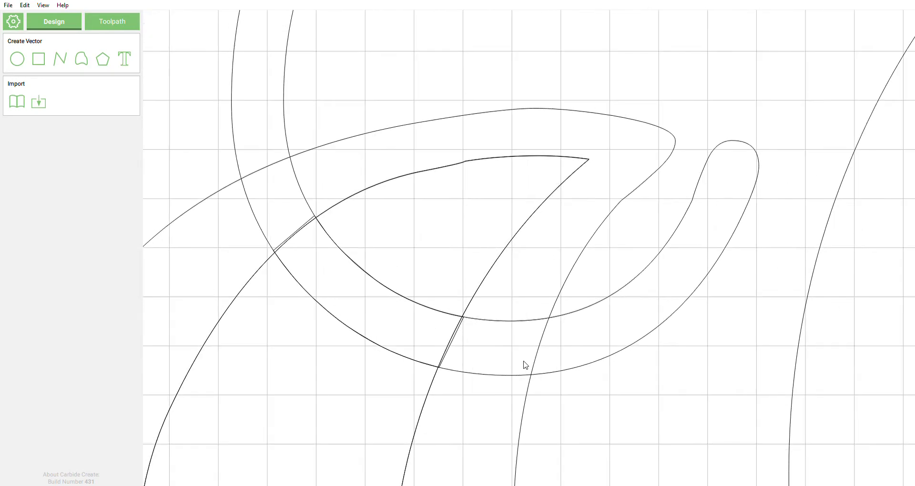
scroll(318, 286, "down", 5)
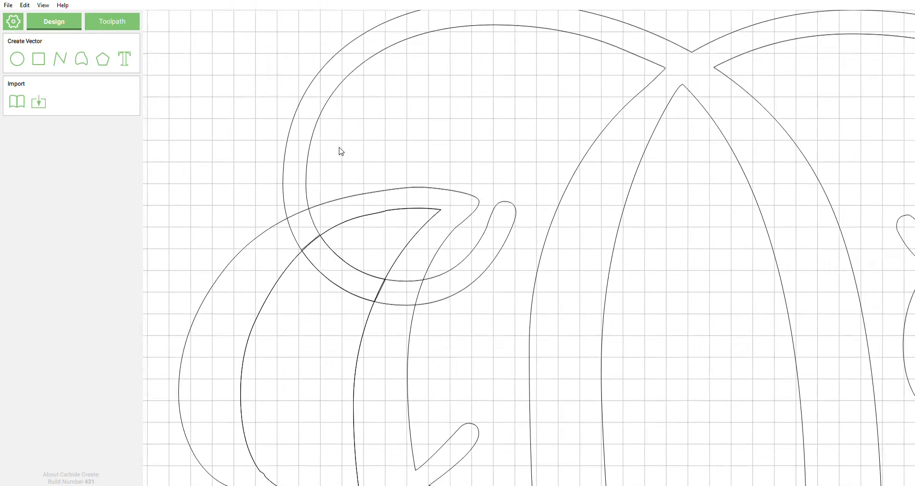
scroll(338, 409, "up", 5)
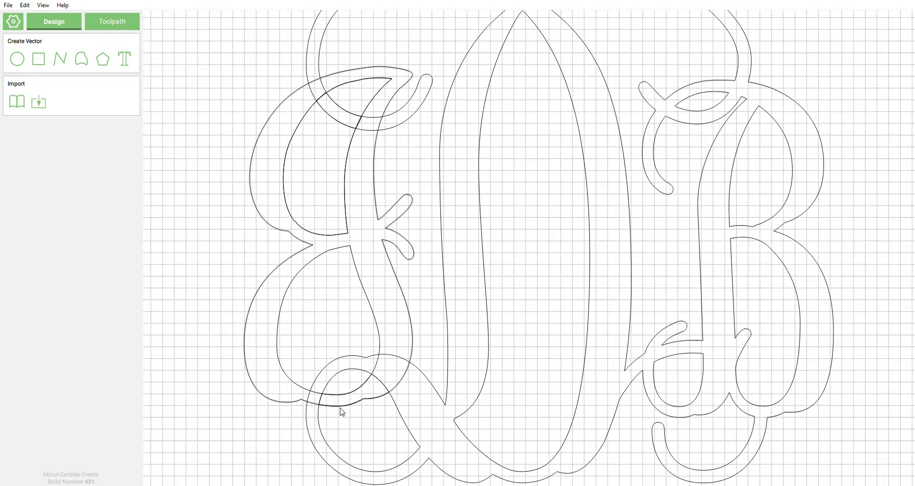
scroll(344, 396, "up", 2)
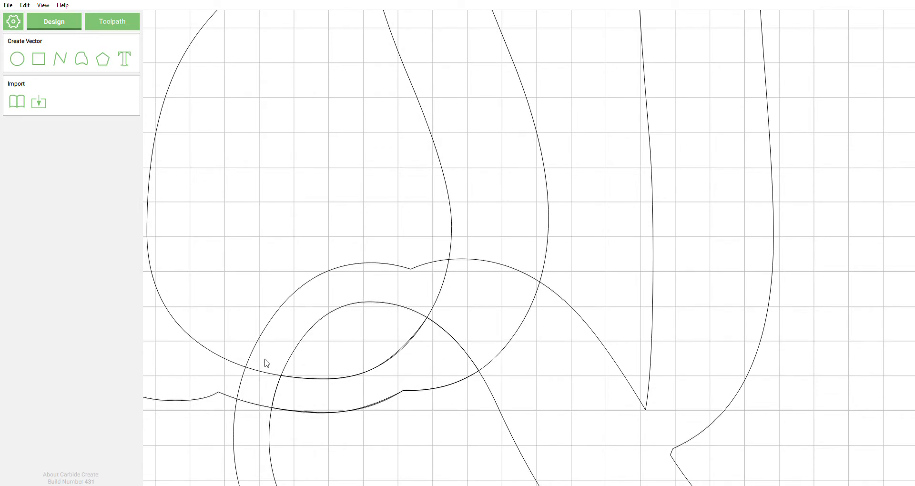
scroll(423, 333, "down", 1)
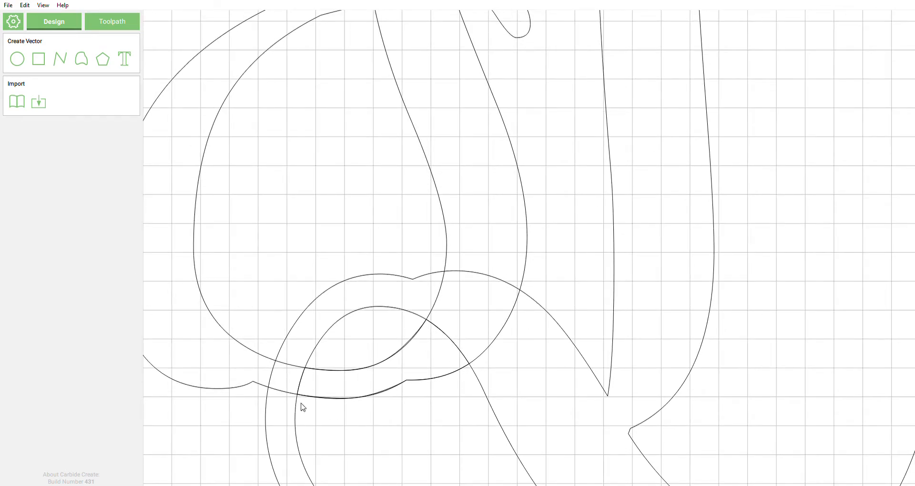
scroll(430, 394, "down", 2)
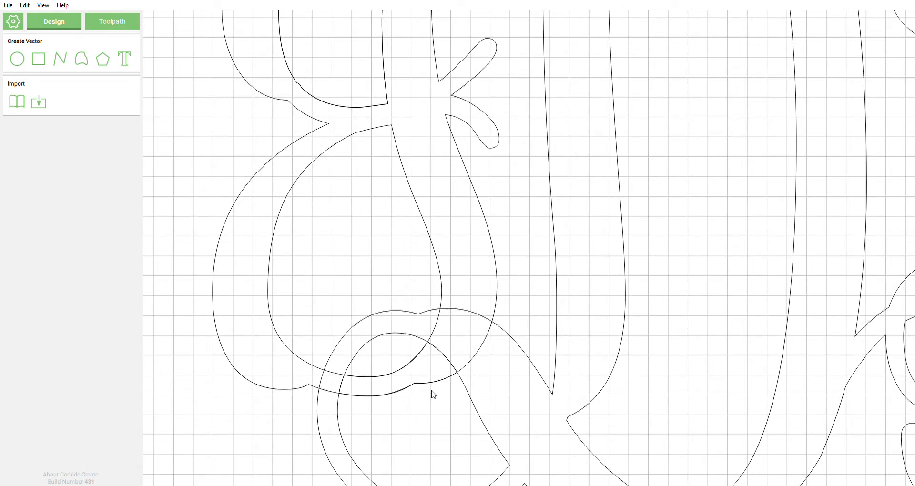
Step: Box-select the vectors around the E's upper curl tip
left_click(423, 230)
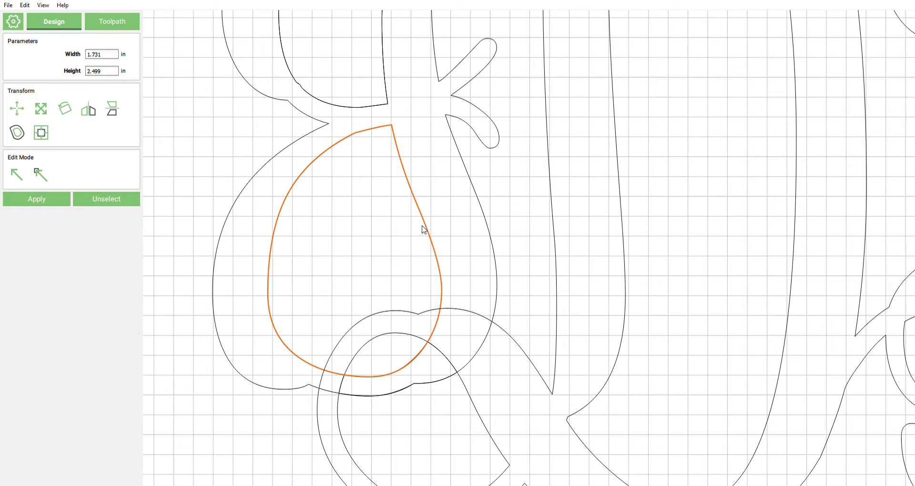
scroll(422, 226, "down", 4)
mouse_move(446, 53)
middle_mouse_down()
mouse_move(459, 143)
mouse_move(454, 261)
middle_mouse_up()
scroll(457, 266, "up", 5)
mouse_move(463, 323)
middle_mouse_down()
mouse_move(466, 388)
mouse_move(470, 377)
middle_mouse_up()
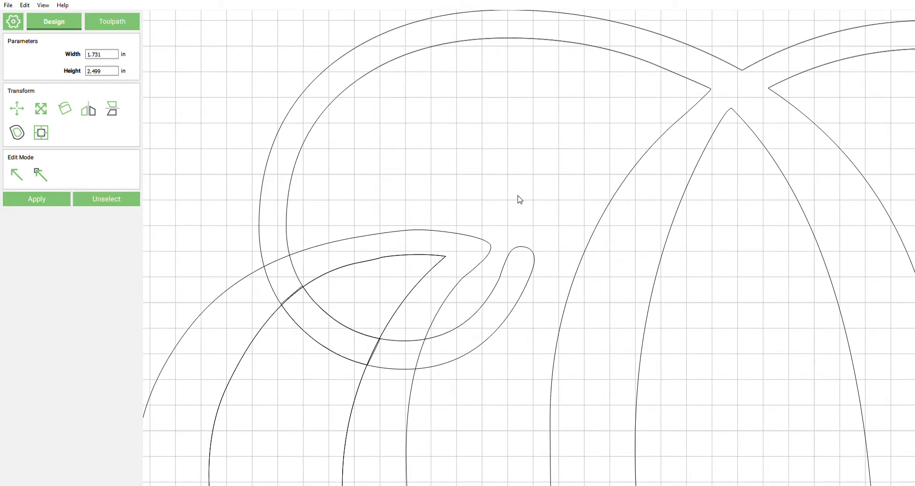
left_click_drag(528, 180, 461, 347)
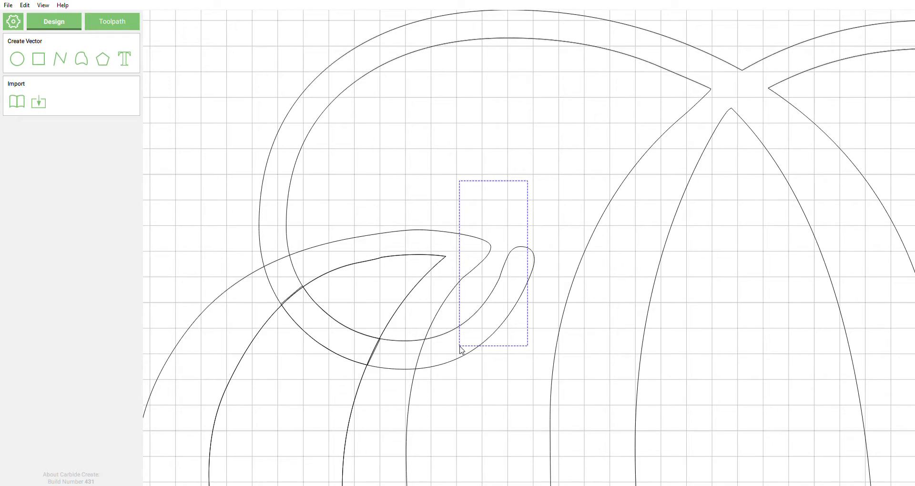
left_click_drag(462, 351, 464, 351)
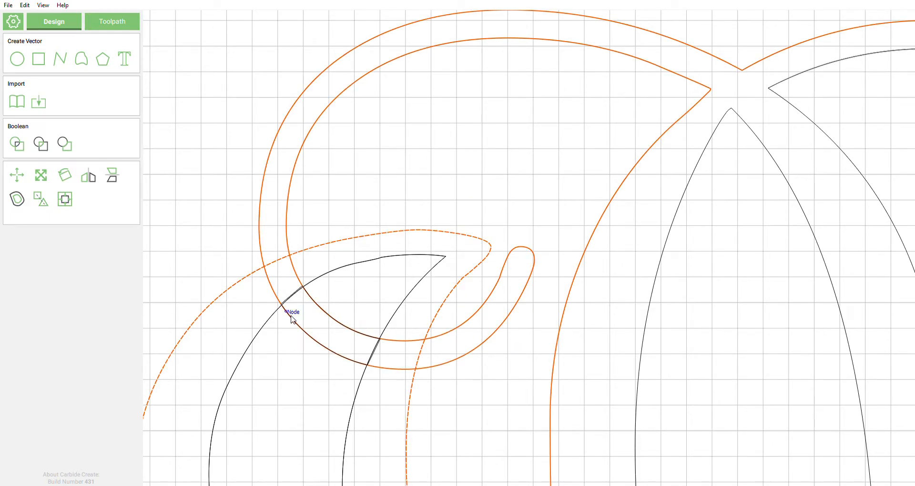
Step: Add the outer monogram outline to the selection alongside the E outline, then zoom out
scroll(347, 351, "up", 3)
scroll(401, 354, "up", 1)
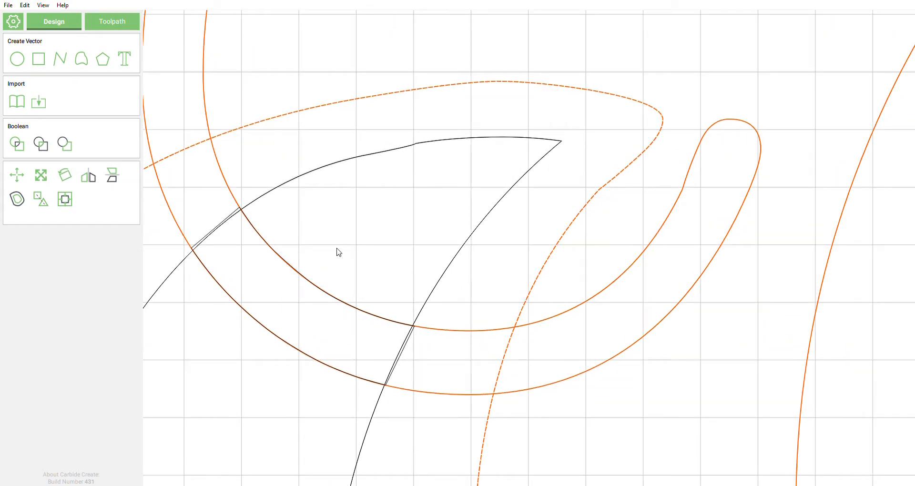
scroll(449, 210, "down", 5)
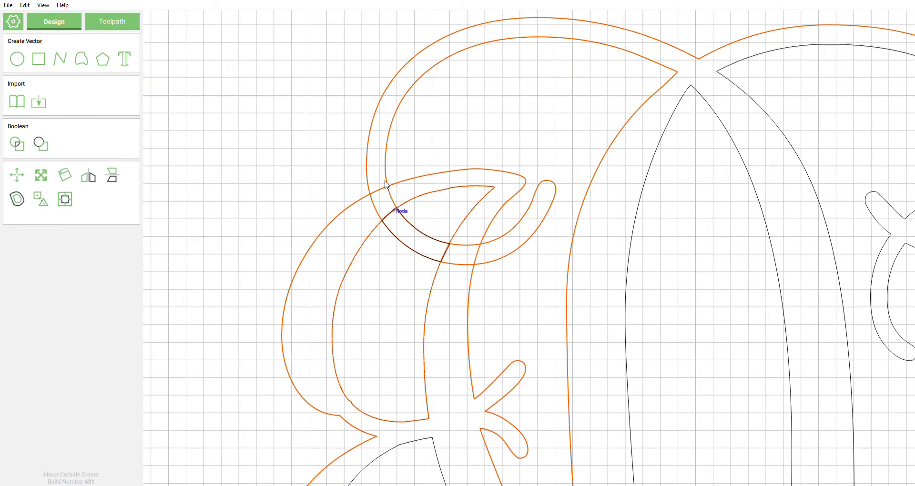
left_click(366, 162, "shift")
left_click(366, 162, "shift")
scroll(217, 203, "down", 1)
scroll(209, 190, "down", 4)
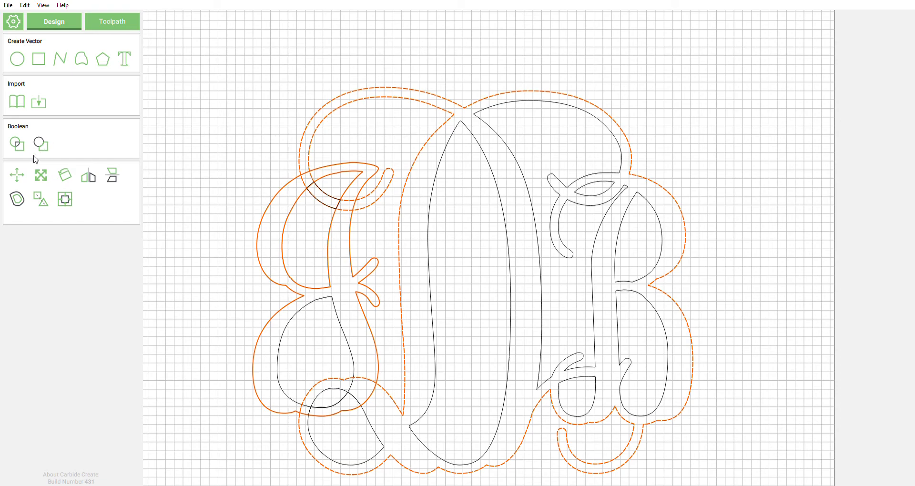
Step: Boolean-union the E outline into the outer monogram border
left_click(17, 144)
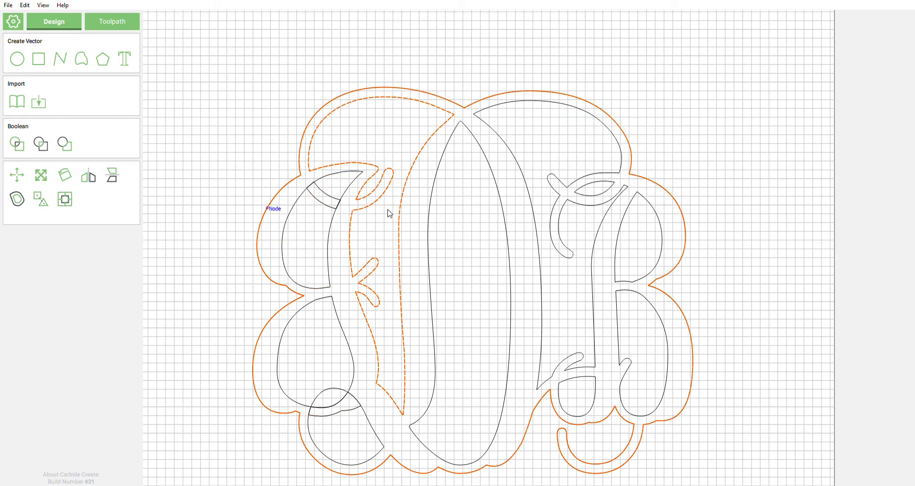
scroll(338, 200, "up", 10)
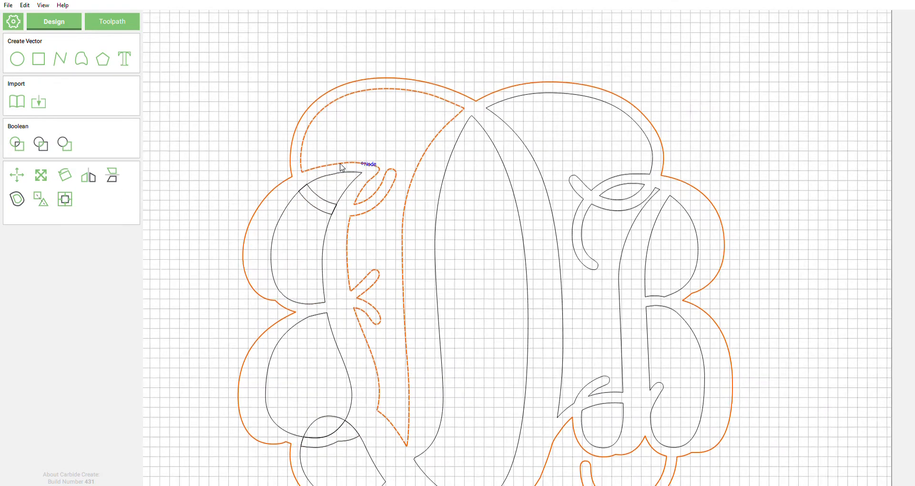
middle_click_drag(300, 234, 446, 196)
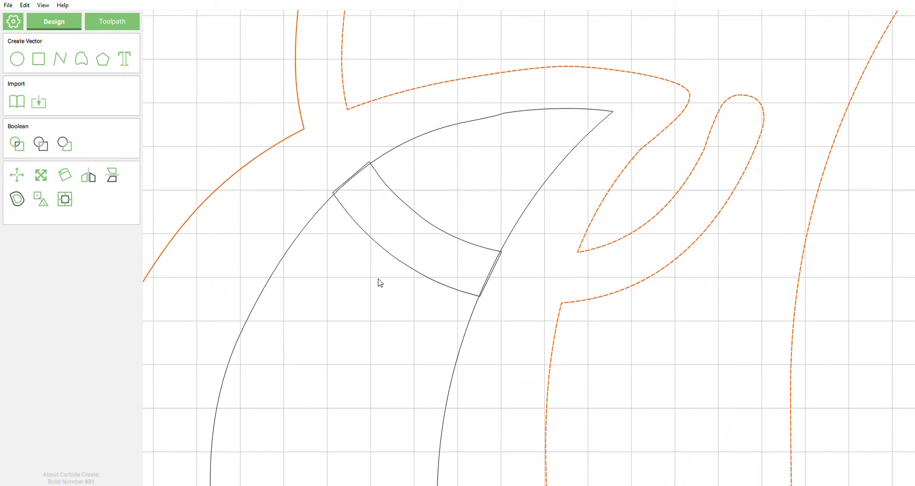
Step: Box-select the curved bridge band together with the crescent stroke it crosses
scroll(378, 282, "down", 2)
middle_click_drag(342, 407, 335, 376)
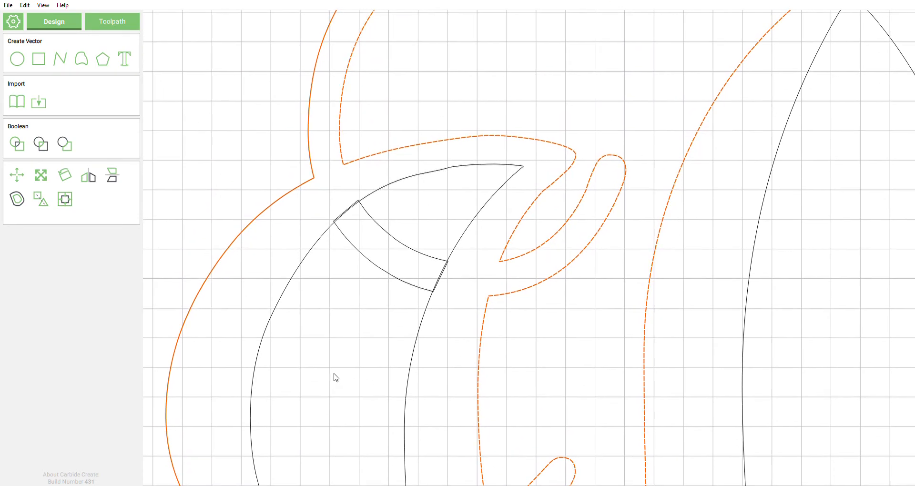
scroll(415, 234, "up", 3)
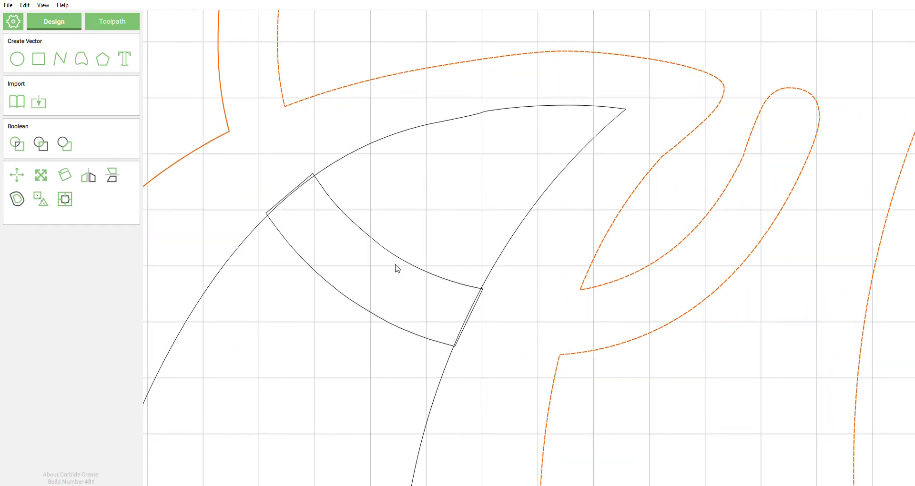
left_click_drag(467, 371, 278, 162)
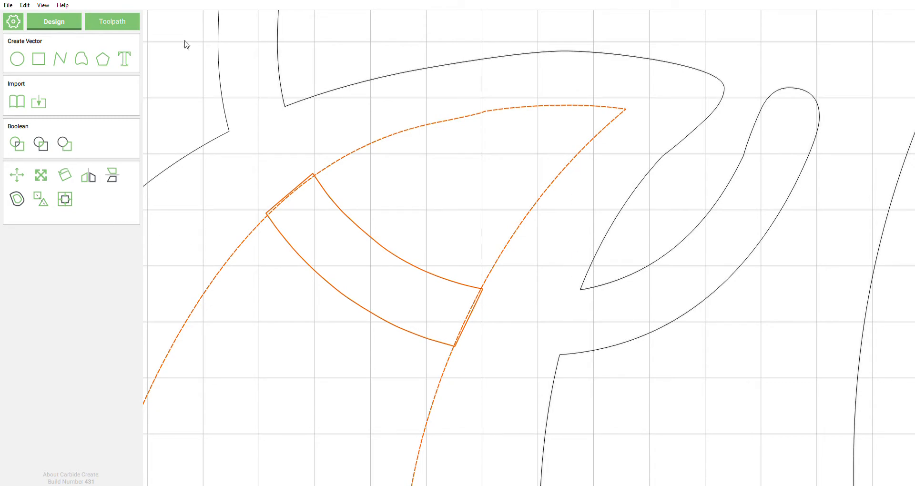
left_click(18, 144)
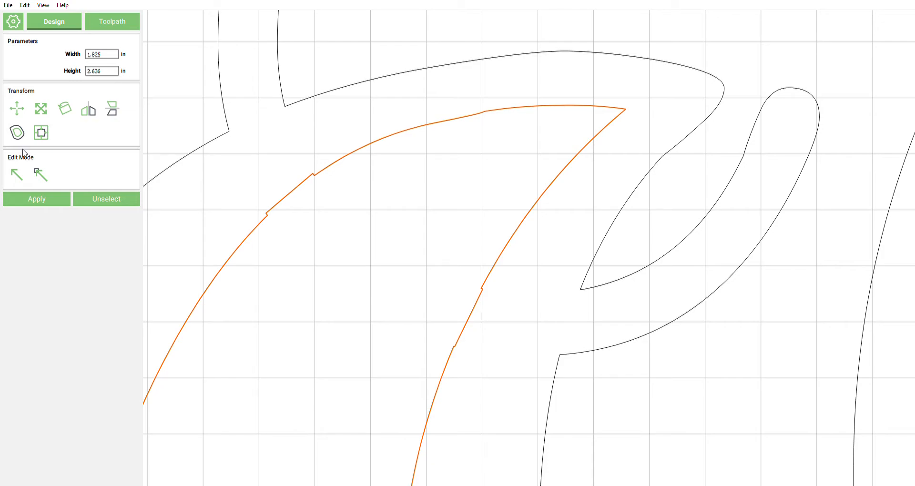
left_click(14, 180)
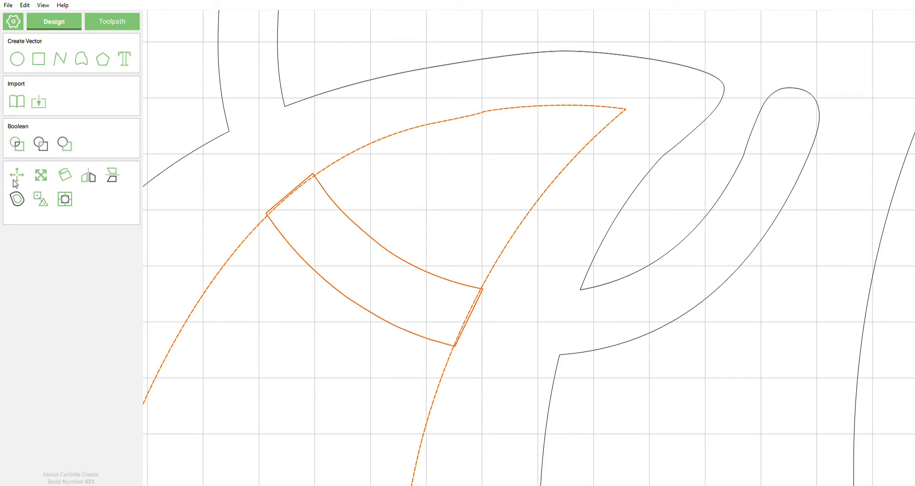
left_click(42, 145)
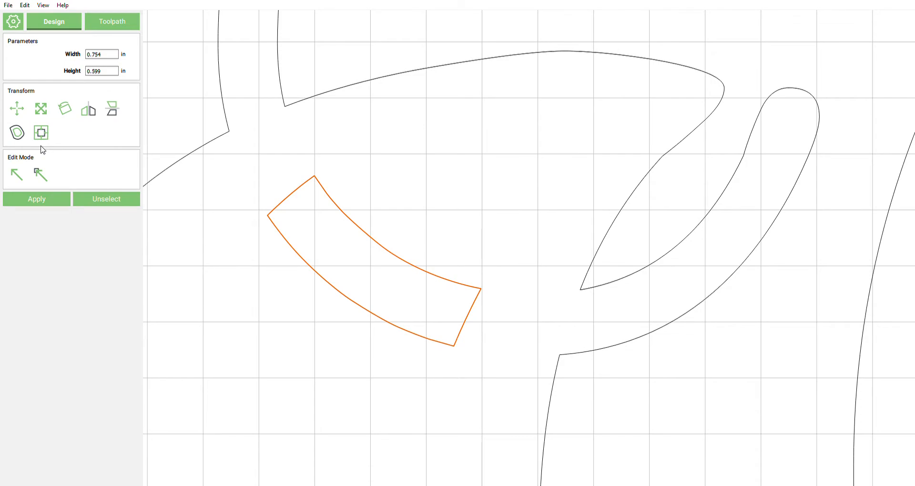
key("ctrl+z")
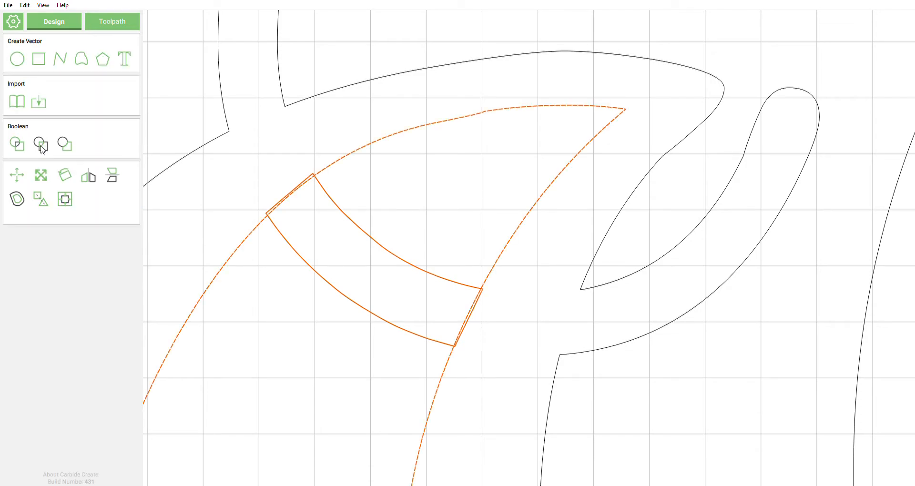
left_click(72, 149)
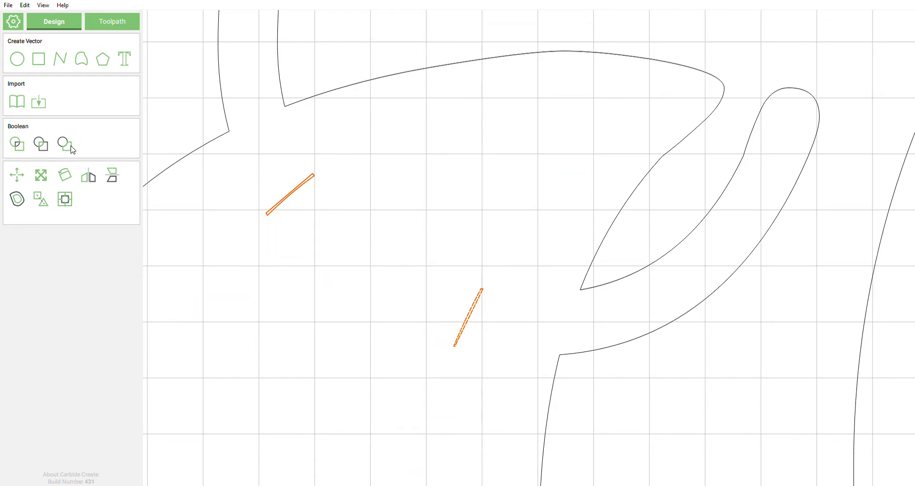
key("ctrl+z")
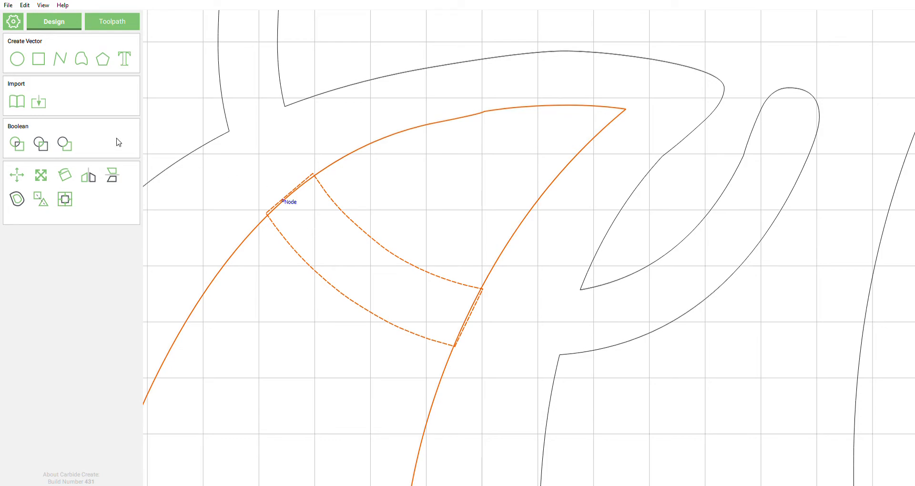
Step: Test Union, Intersect and Subtract on the band and crescent stroke, undoing each result
left_click(22, 141)
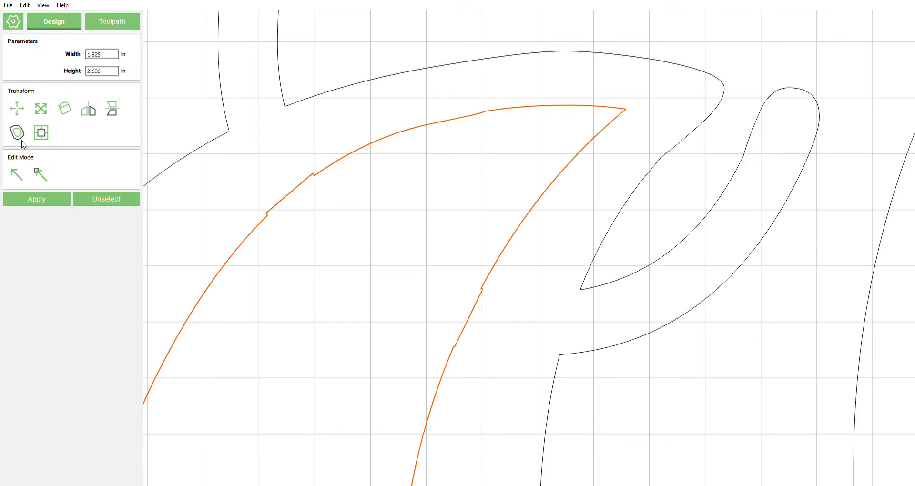
key("ctrl+z")
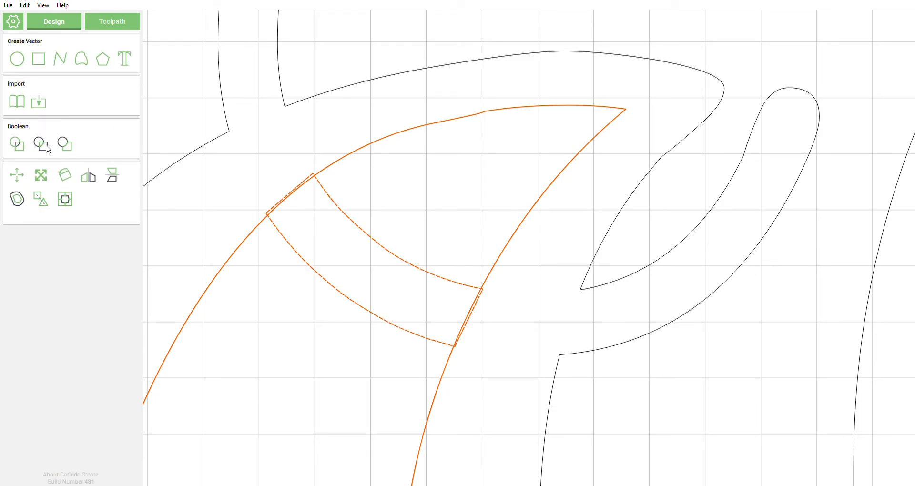
left_click(41, 143)
key("ctrl+z")
left_click(67, 148)
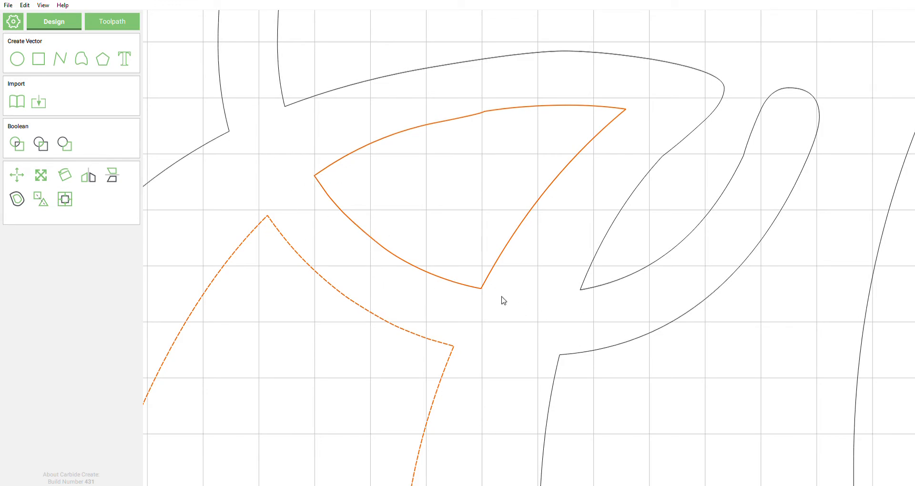
key("ctrl+z")
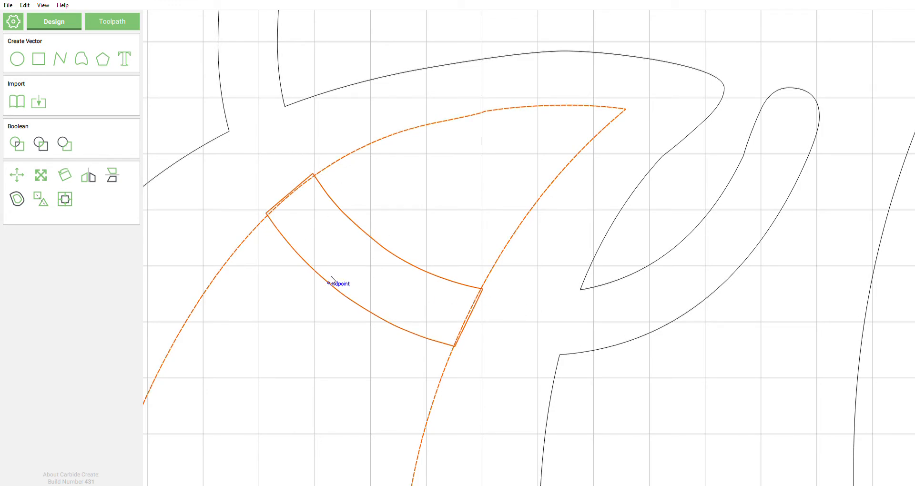
Step: Reselect the band to swap the order, then subtract it from the crescent stroke
left_click(303, 266)
left_click(304, 264)
left_click(66, 145)
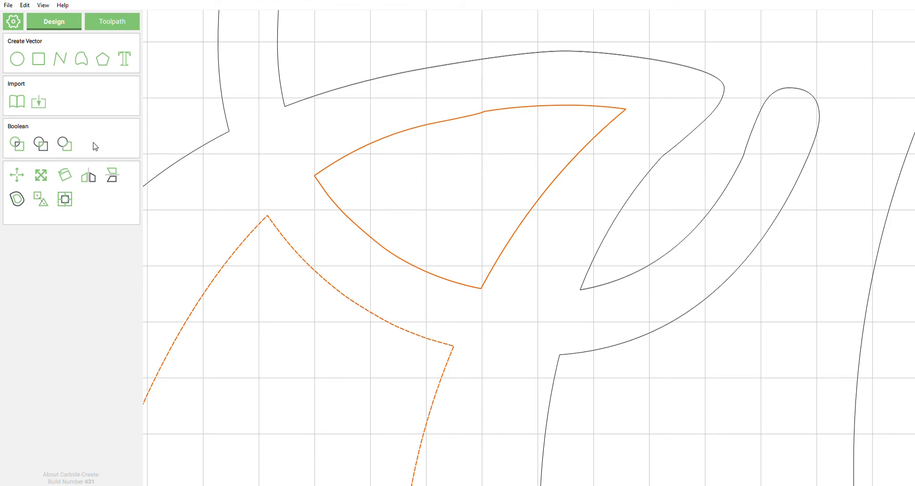
scroll(341, 145, "down", 5)
scroll(394, 262, "down", 3)
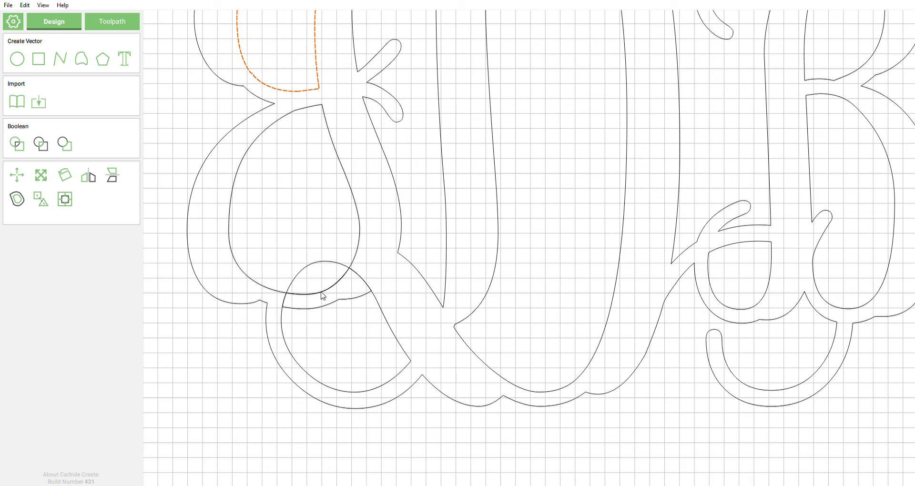
middle_click_drag(294, 215, 296, 443)
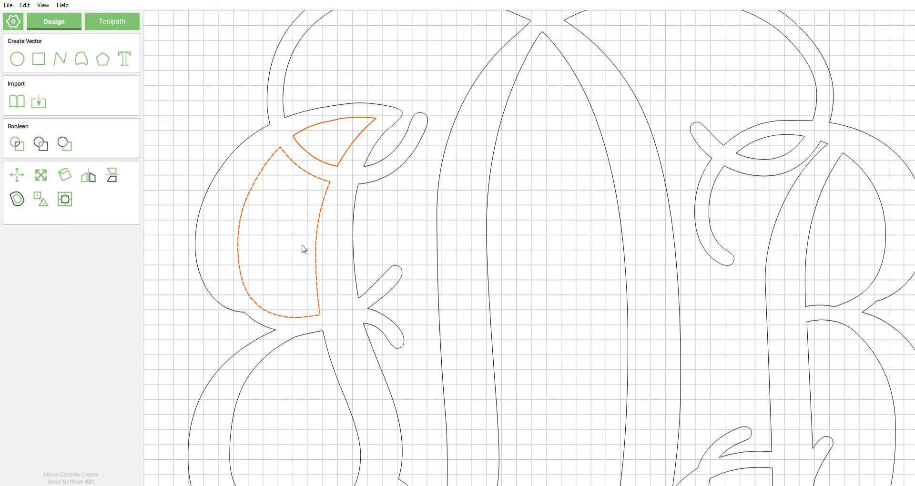
middle_click_drag(280, 284, 271, 92)
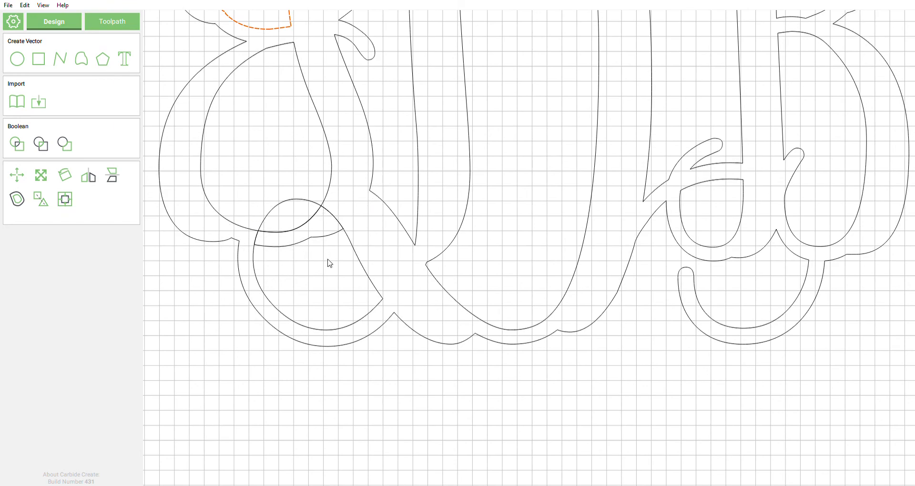
middle_click_drag(641, 287, 235, 350)
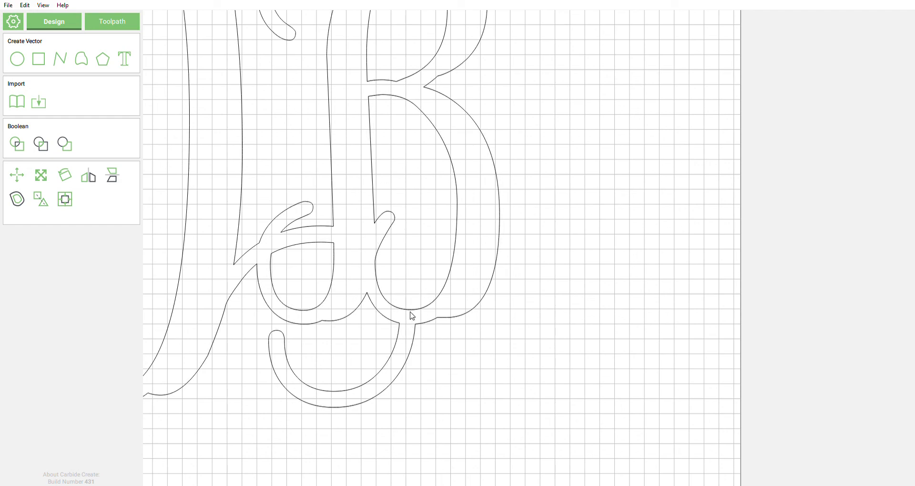
middle_click_drag(368, 246, 591, 334)
middle_click_drag(486, 242, 599, 308)
middle_click_drag(459, 242, 542, 328)
scroll(474, 286, "down", 1)
middle_click_drag(455, 299, 420, 252)
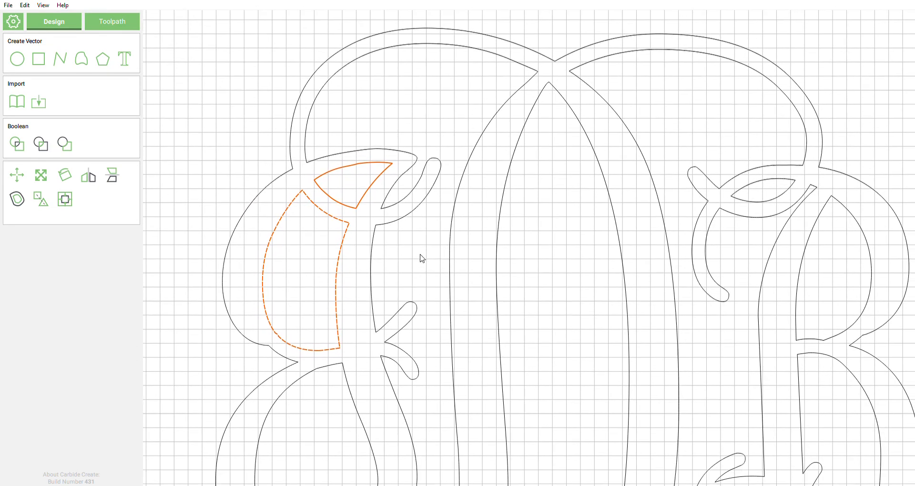